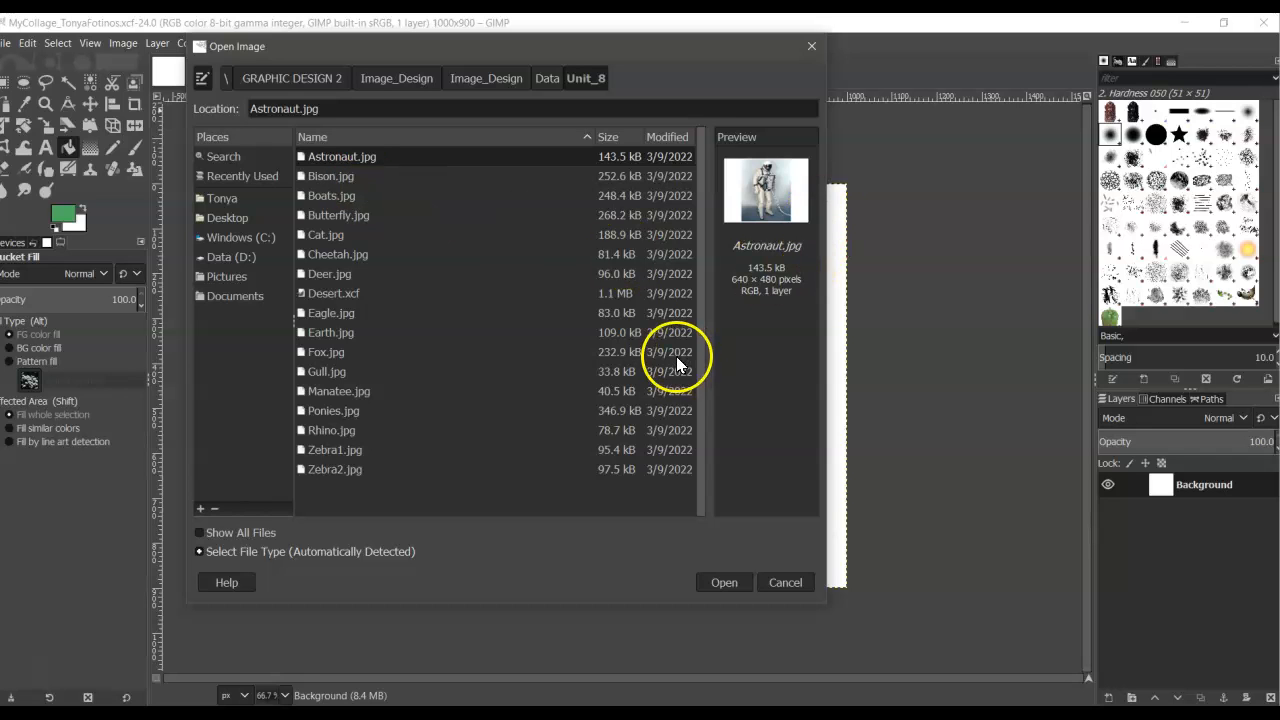
Preview the images in the Unit_8 data folder one by one, from Bison.jpg through Zebra2.jpg.
{"action": "left_click", "coordinate": [327, 177]}
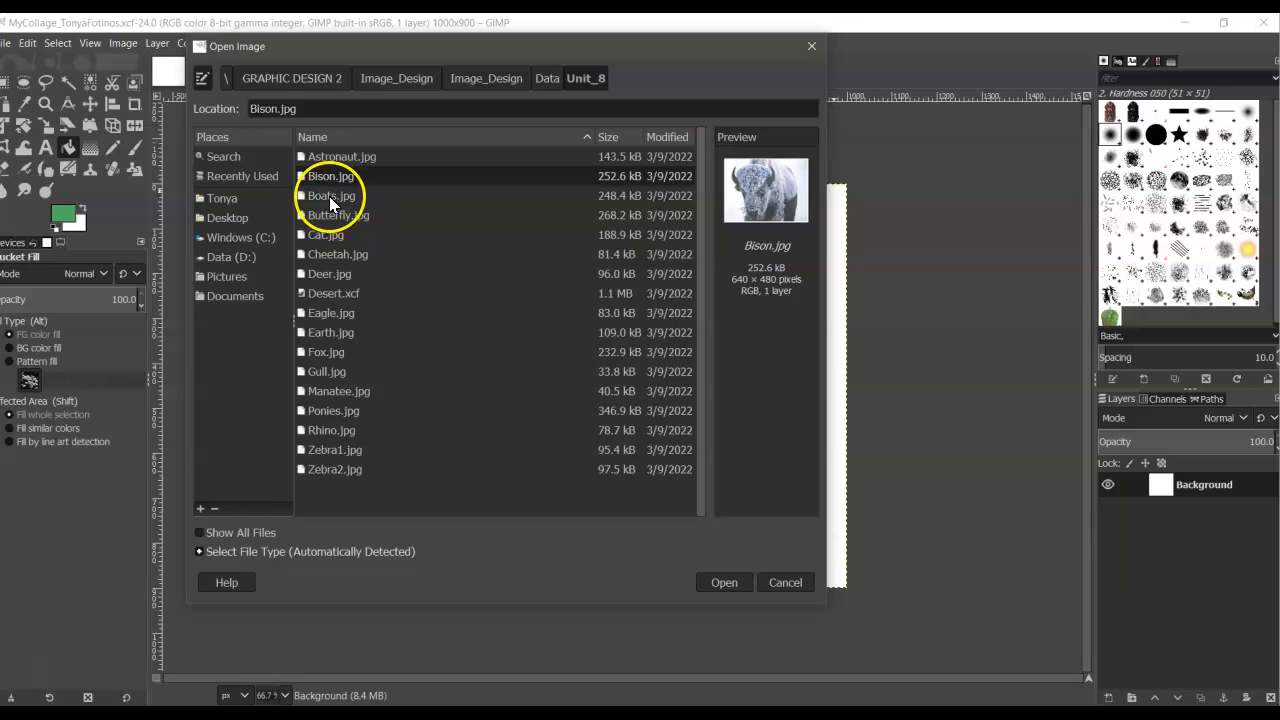
{"action": "left_click", "coordinate": [331, 196]}
{"action": "left_click", "coordinate": [329, 215]}
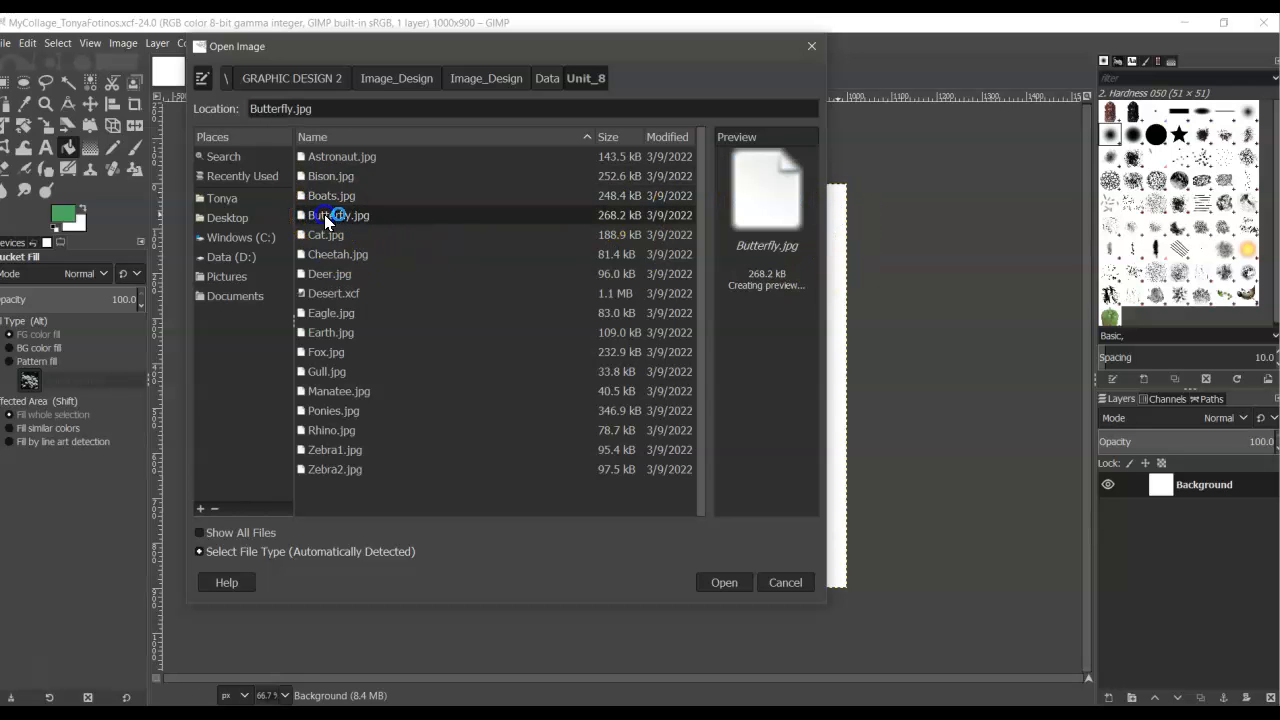
{"action": "left_click", "coordinate": [339, 234]}
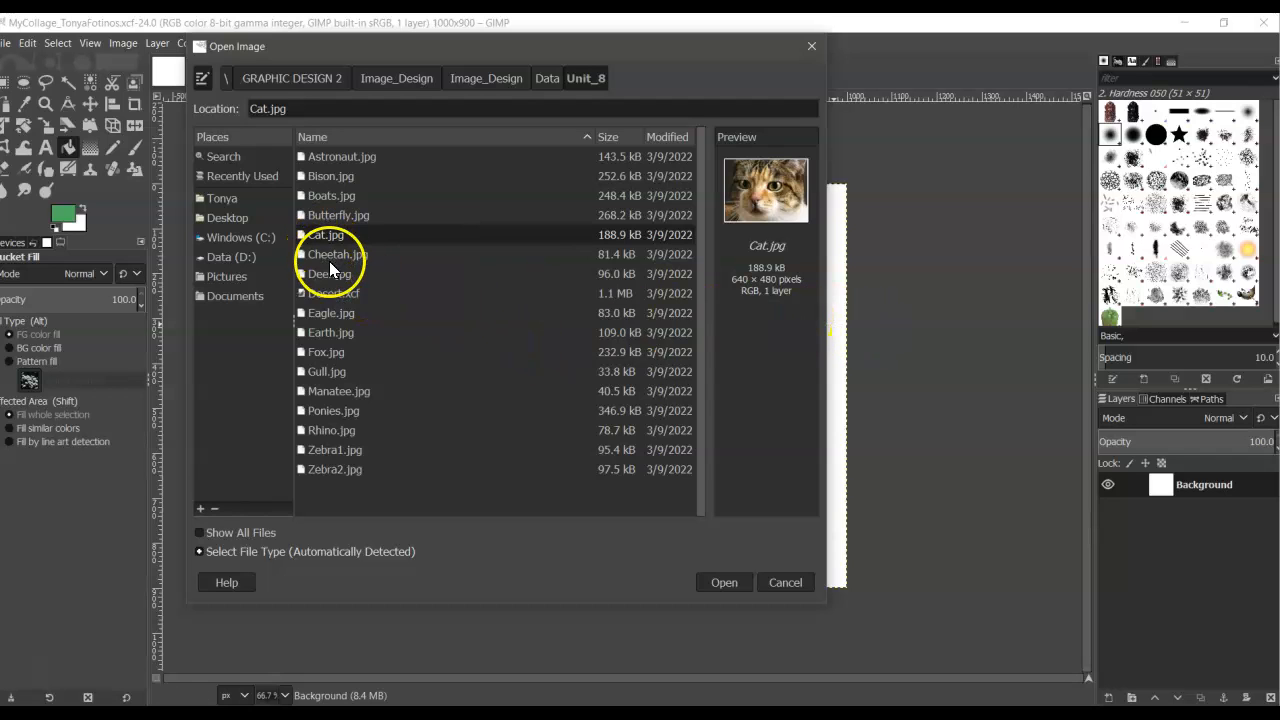
{"action": "left_click", "coordinate": [331, 254]}
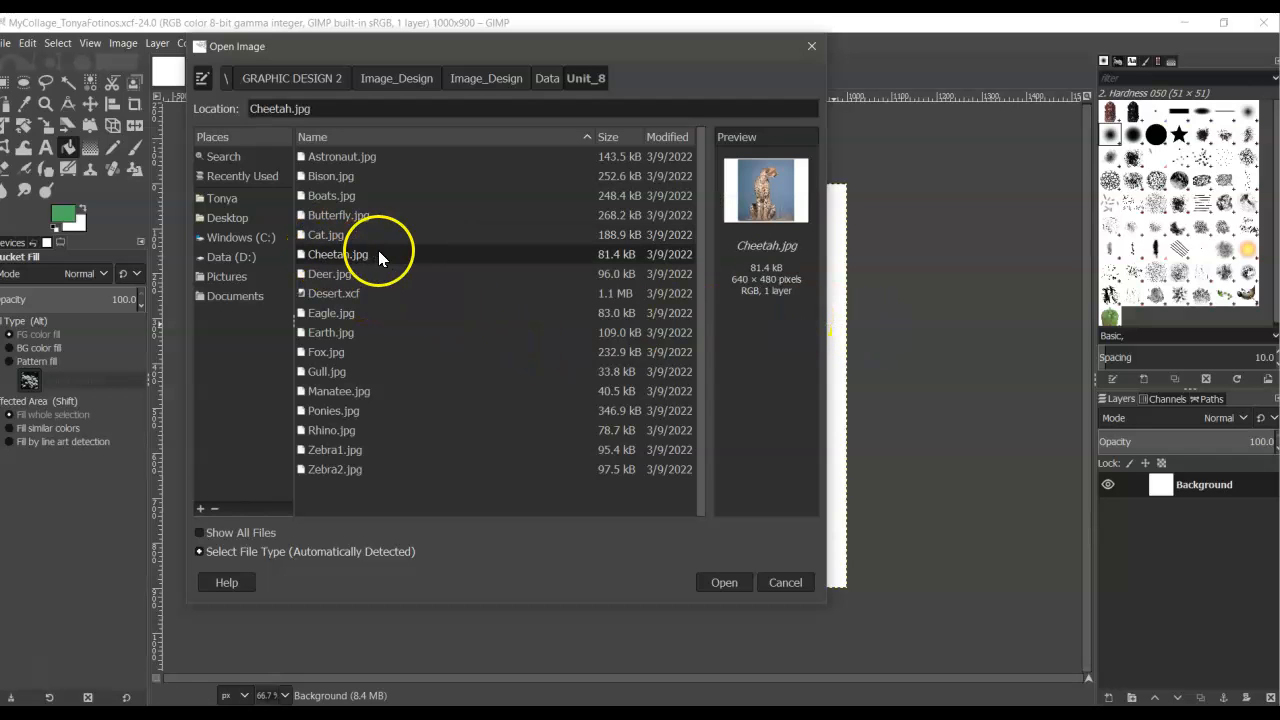
{"action": "left_click", "coordinate": [331, 275]}
{"action": "left_click", "coordinate": [320, 294]}
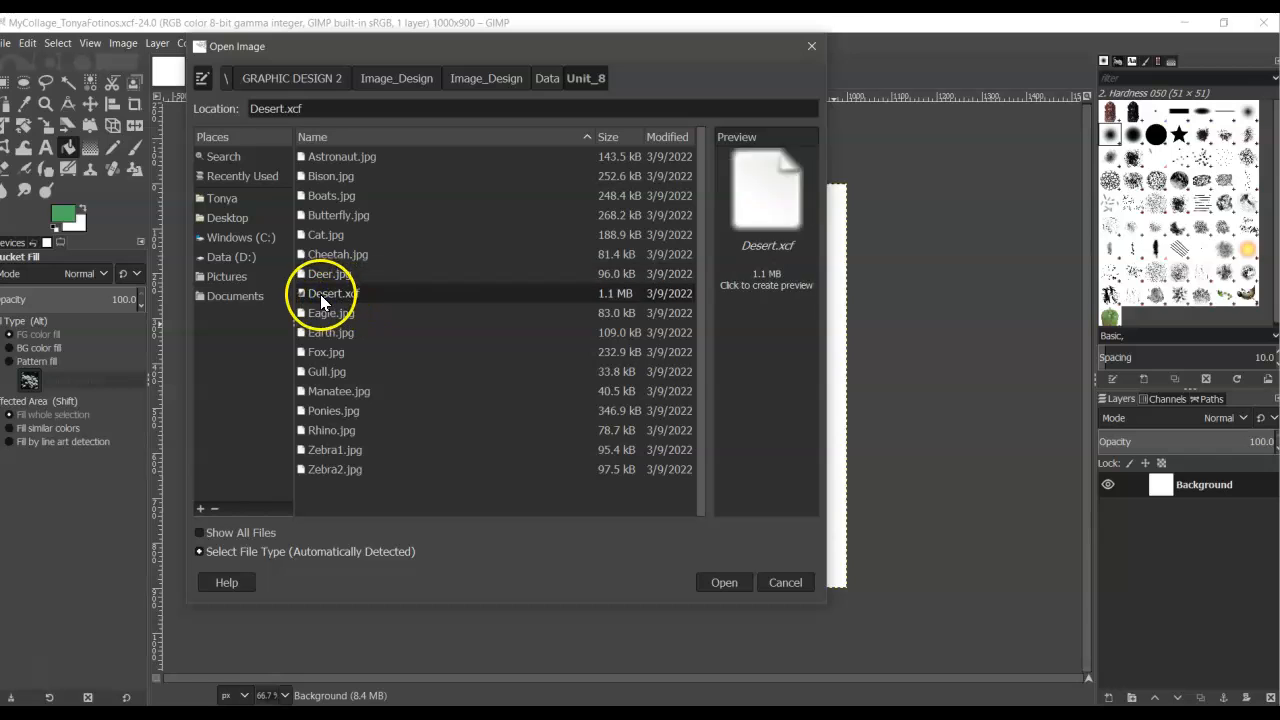
{"action": "left_click", "coordinate": [326, 316]}
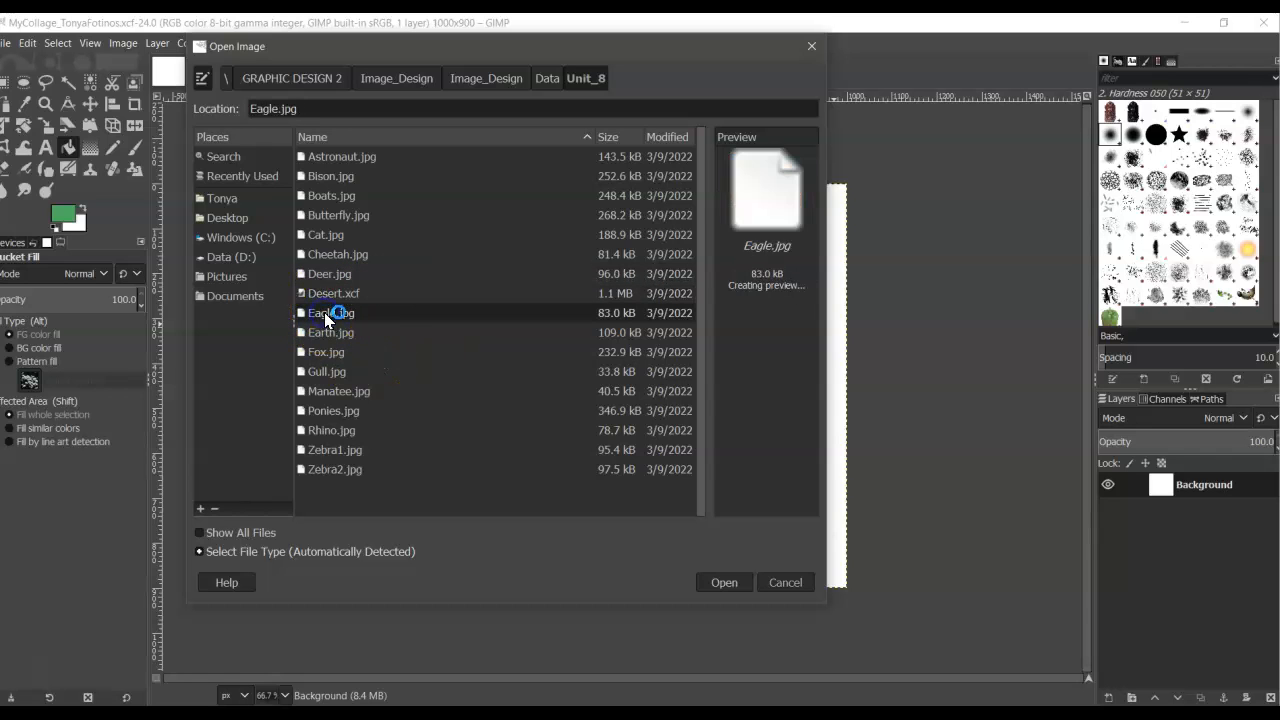
{"action": "left_click", "coordinate": [316, 333]}
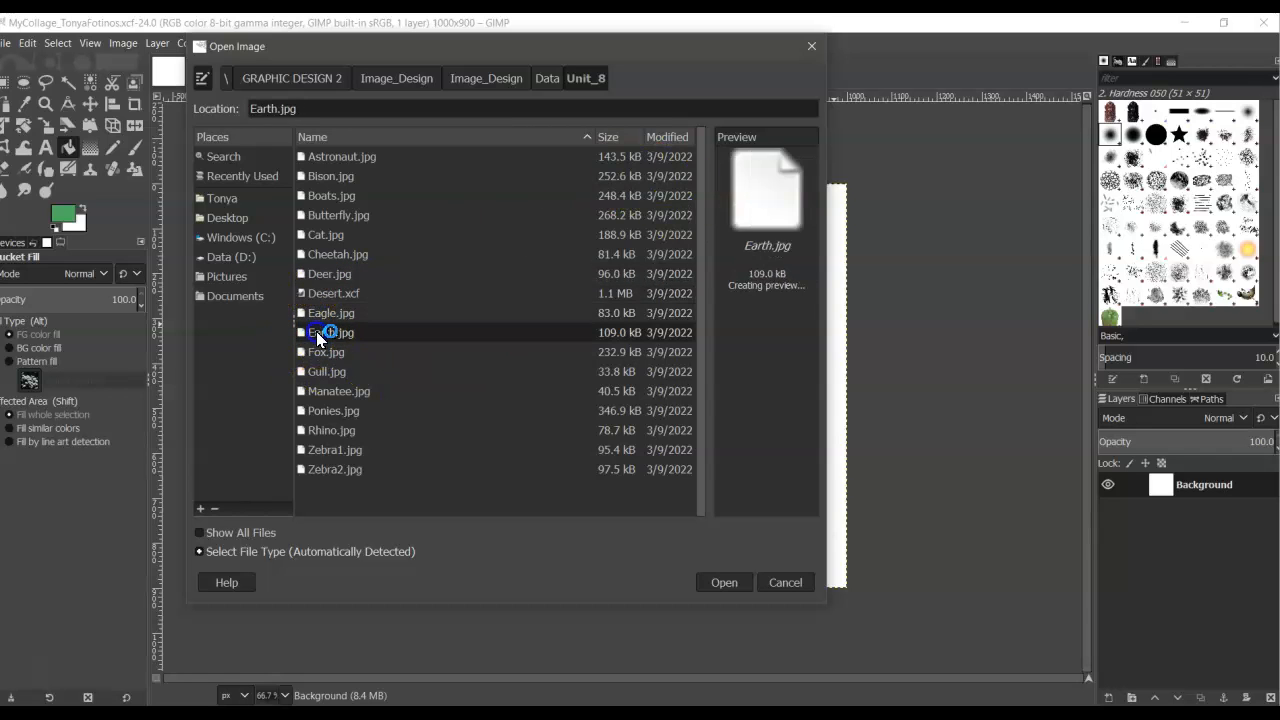
{"action": "left_click", "coordinate": [316, 353]}
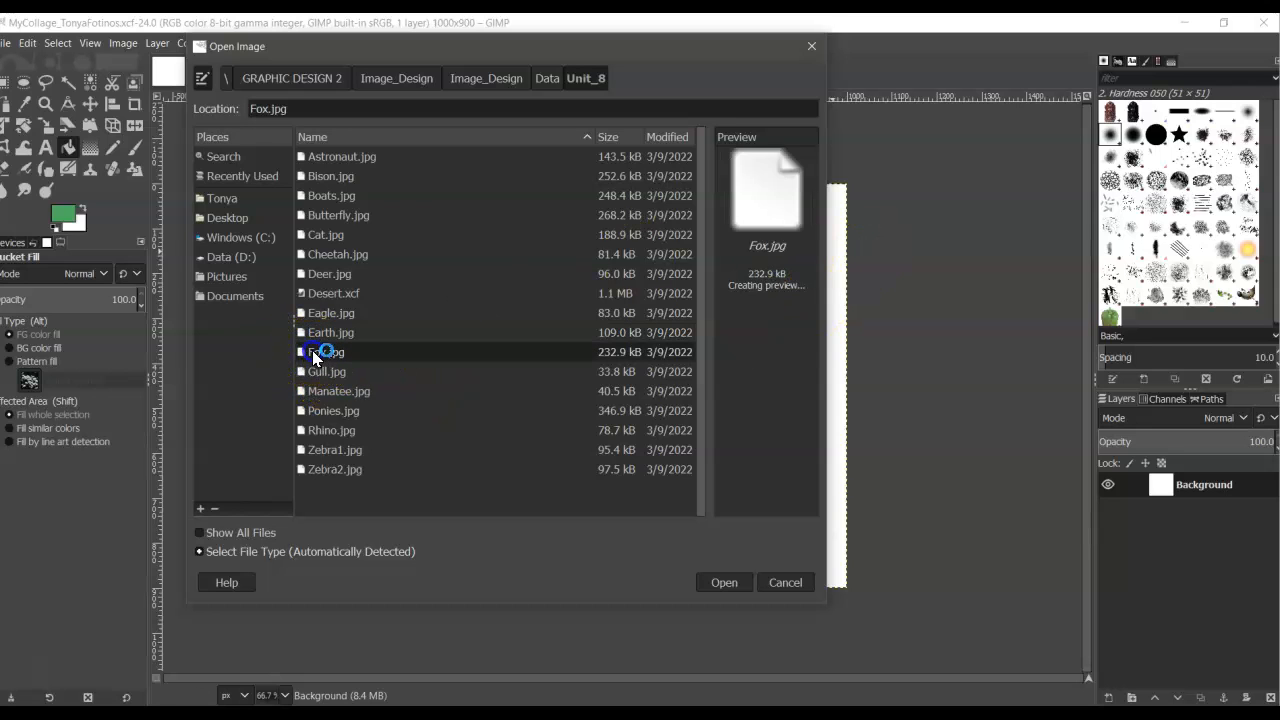
{"action": "left_click", "coordinate": [322, 371]}
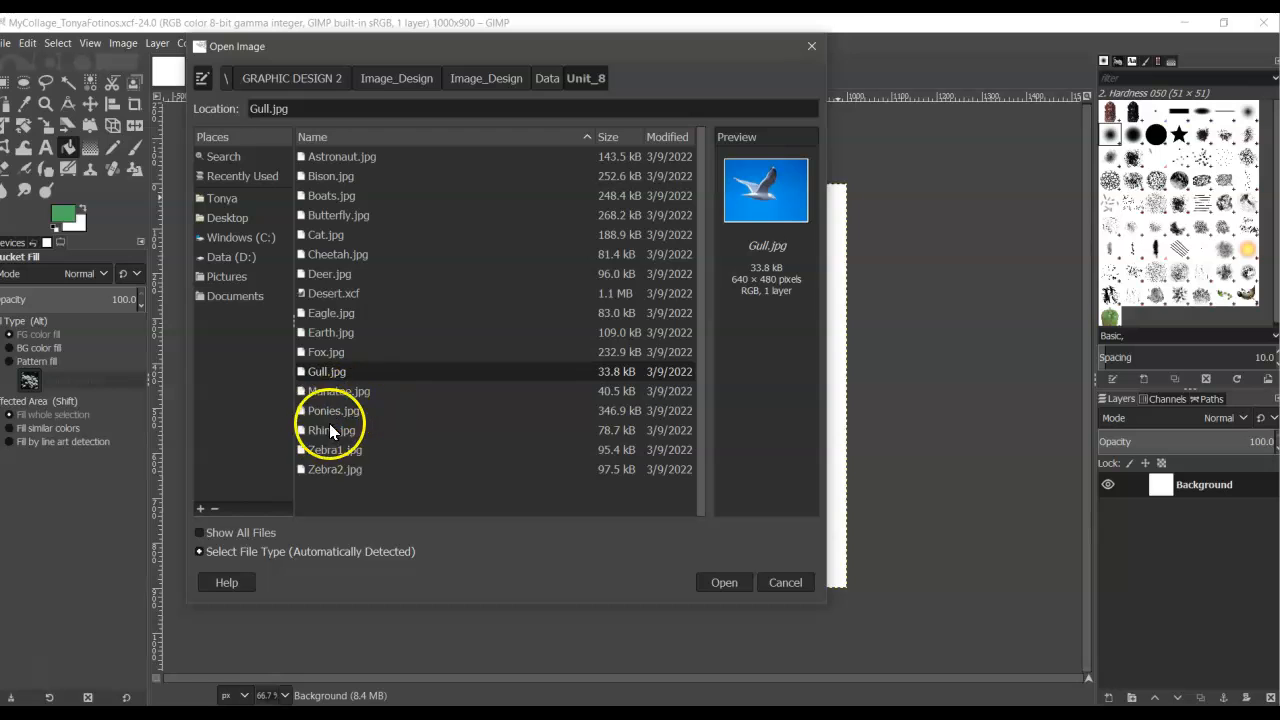
{"action": "left_click", "coordinate": [333, 392]}
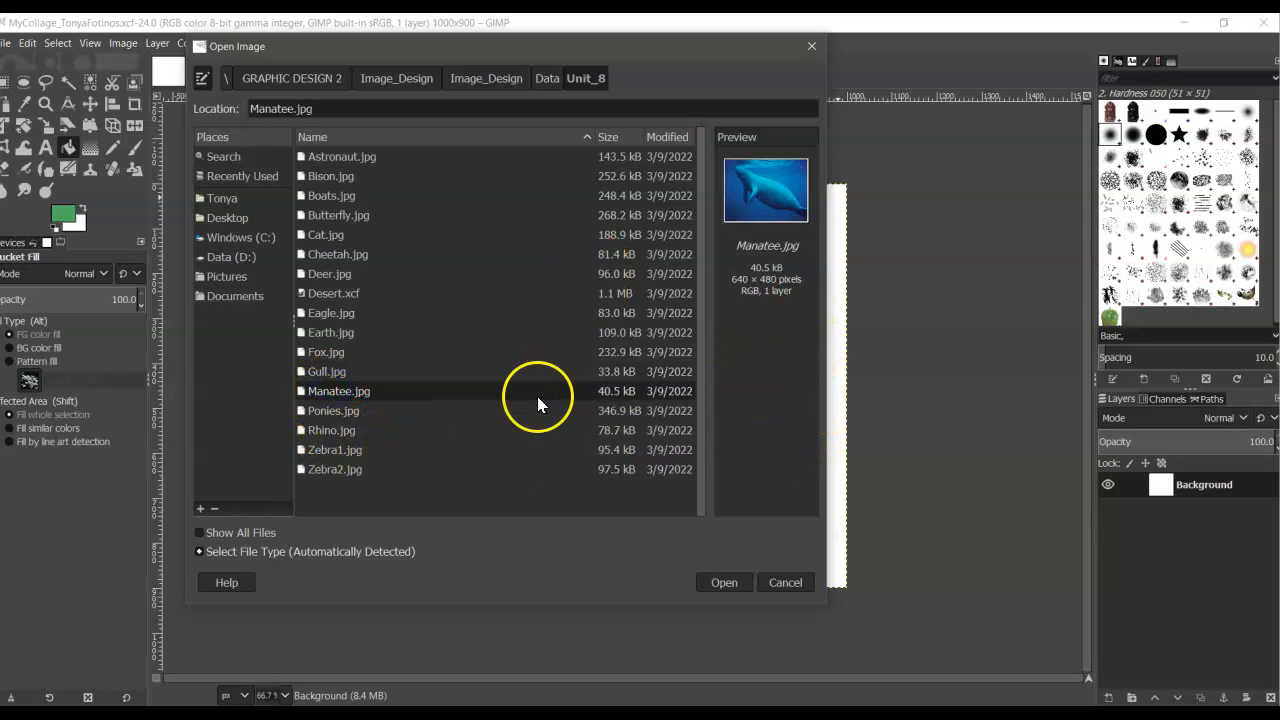
{"action": "left_click", "coordinate": [330, 410]}
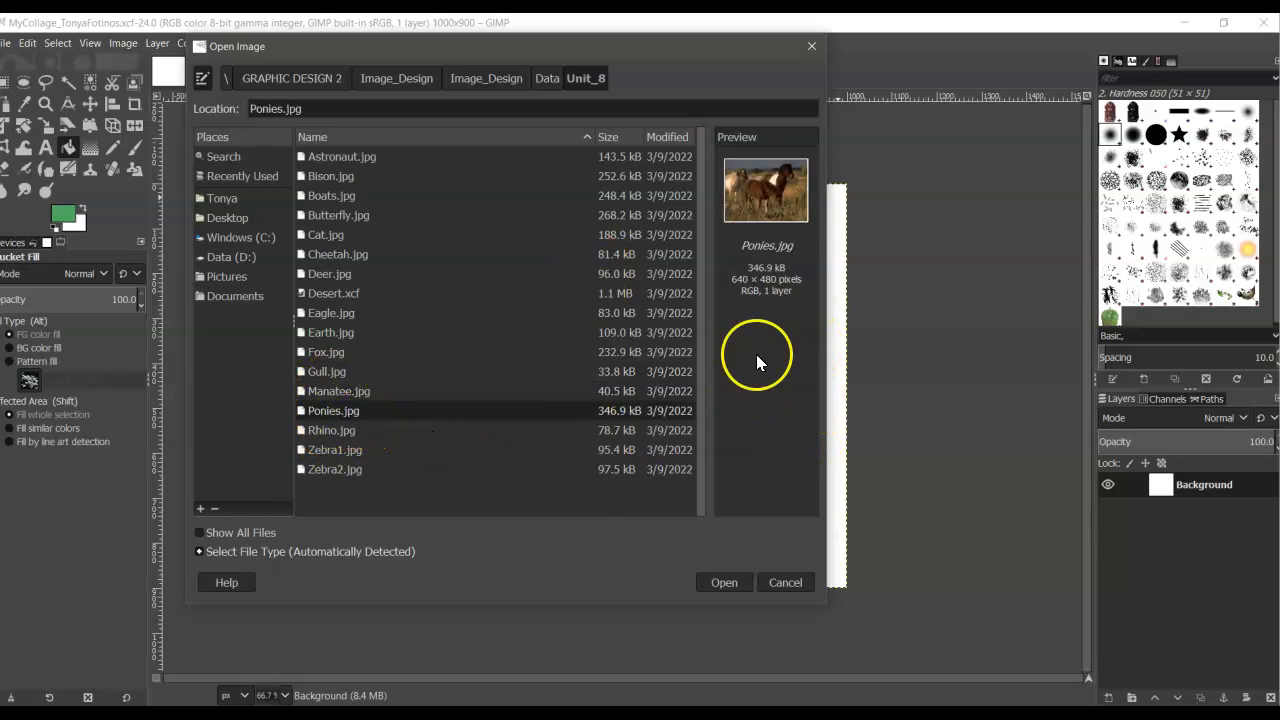
{"action": "left_click", "coordinate": [335, 430]}
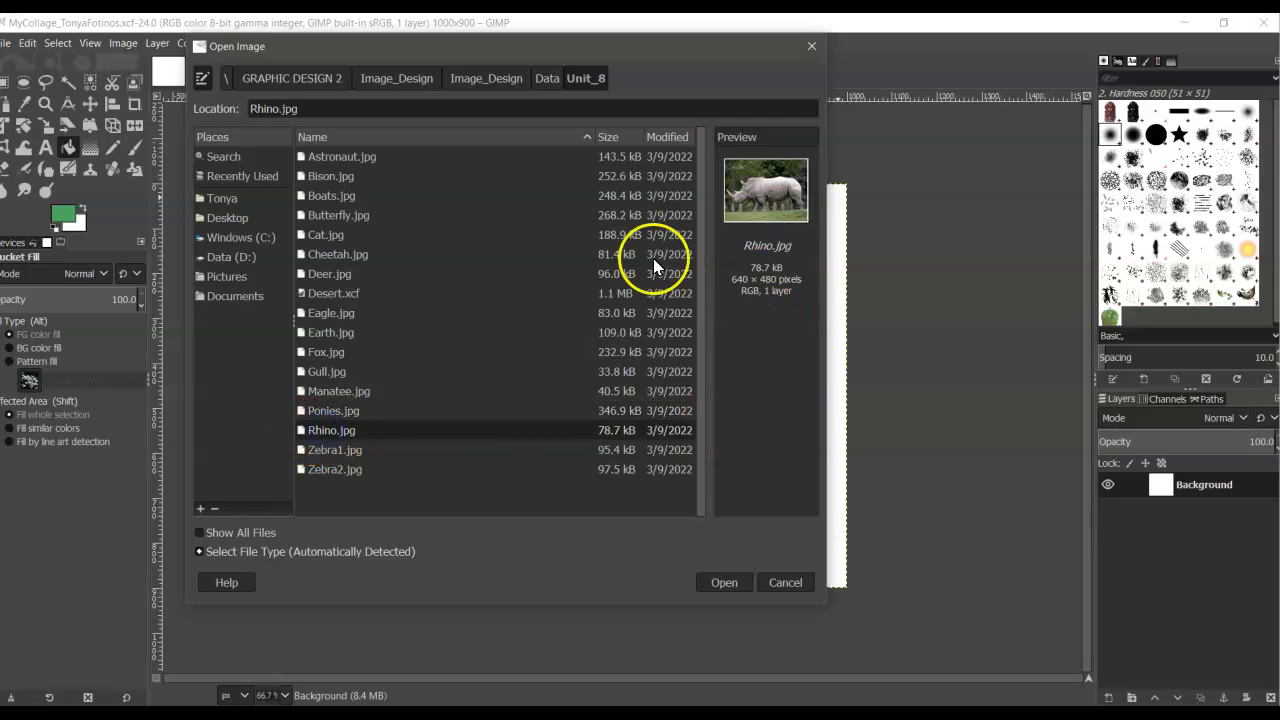
{"action": "left_click", "coordinate": [330, 450]}
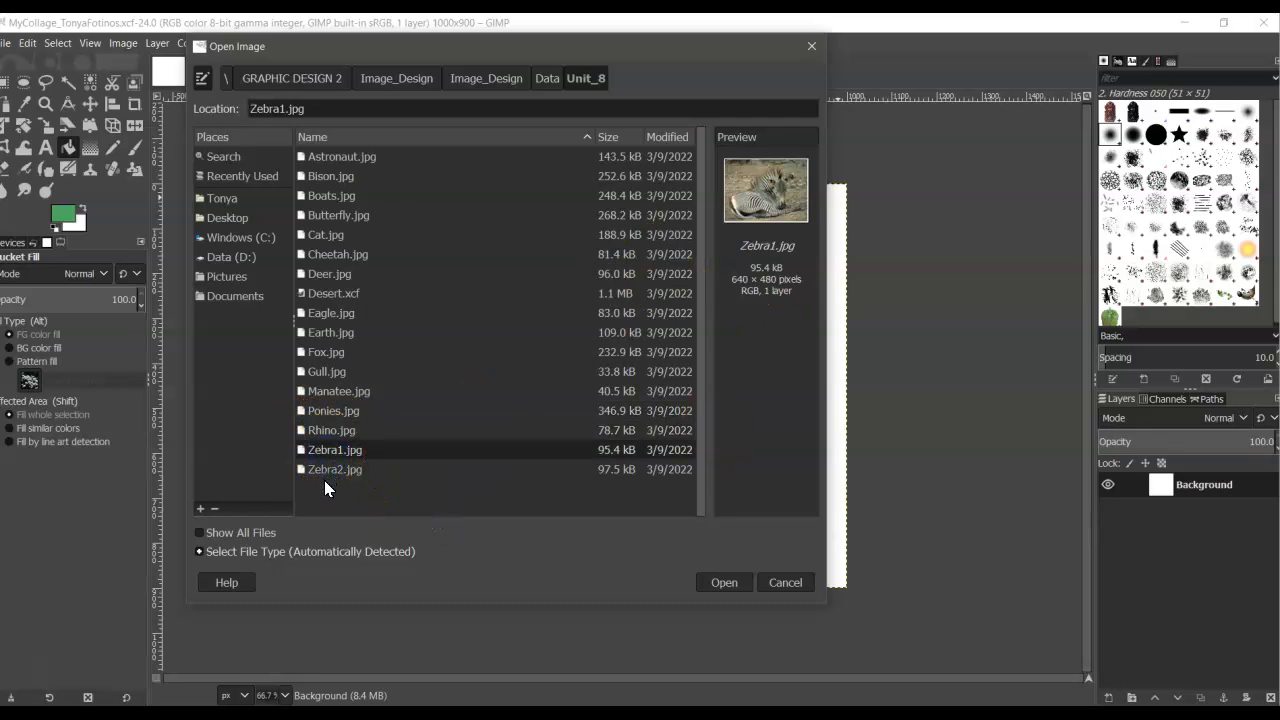
{"action": "left_click", "coordinate": [329, 470]}
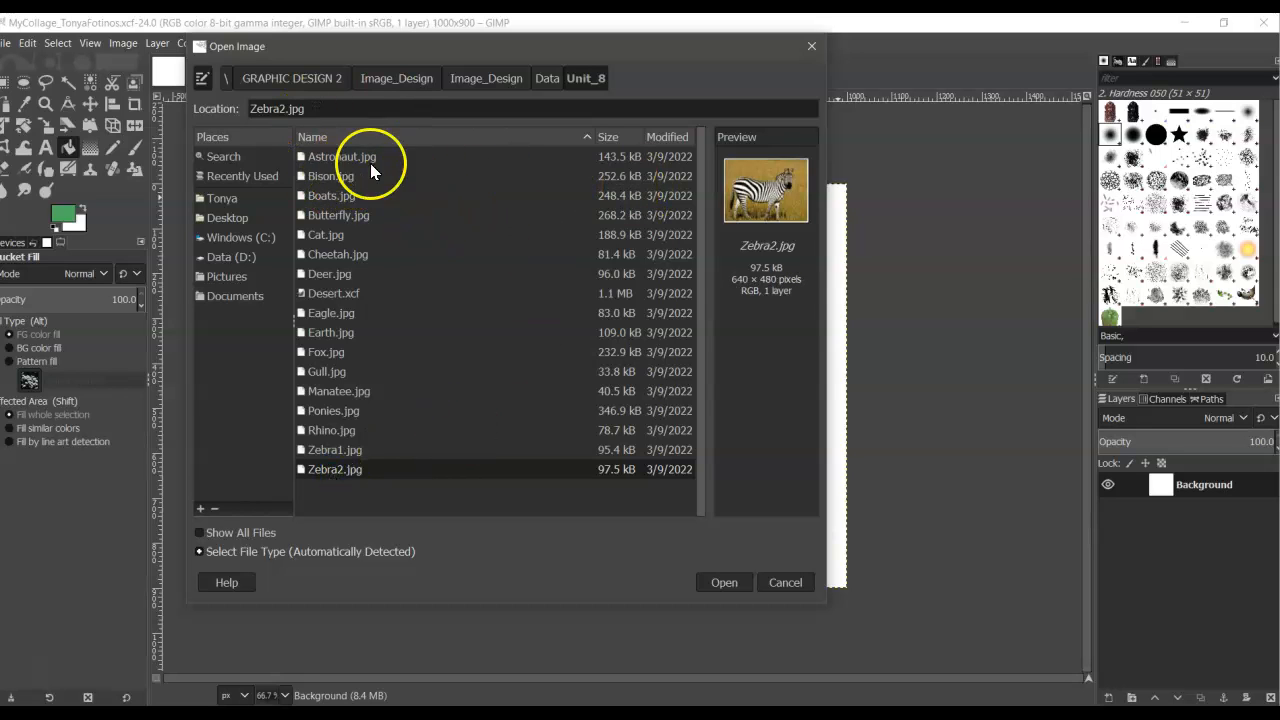
Open Bison.jpg, Butterfly.jpg and Earth.jpg together as separate images.
{"action": "left_click", "coordinate": [322, 175]}
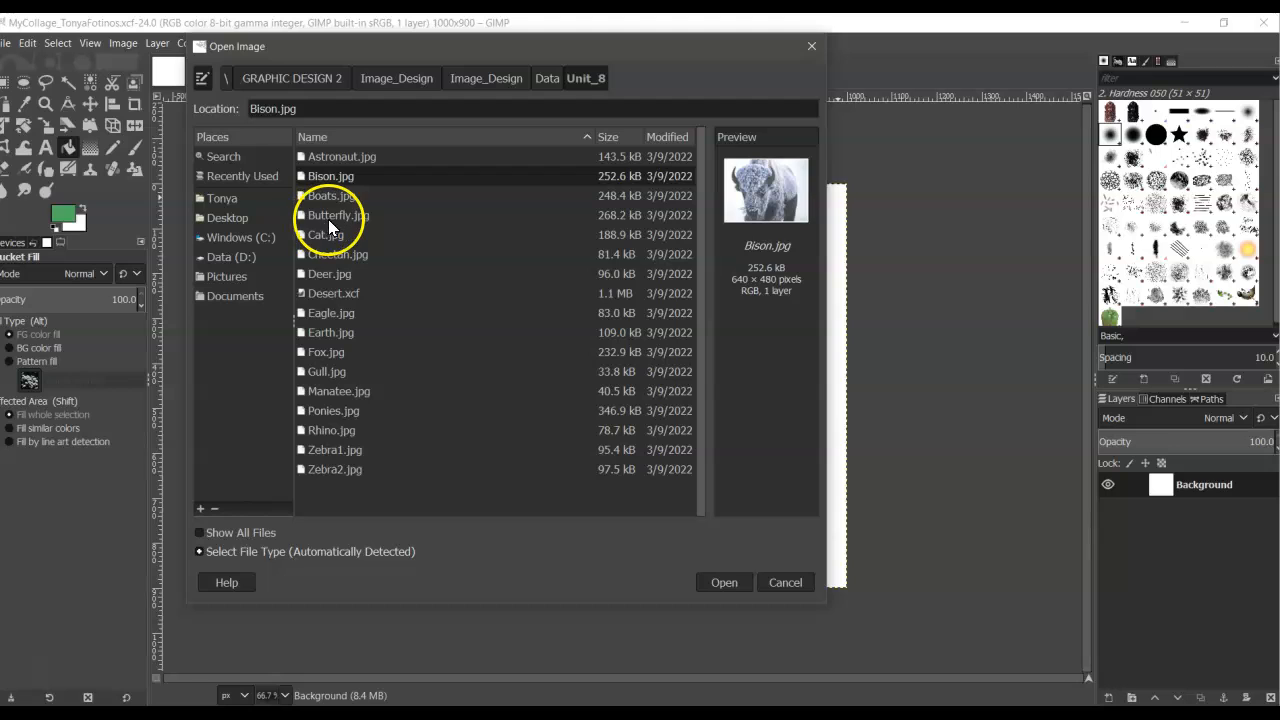
{"action": "left_click", "coordinate": [331, 218]}
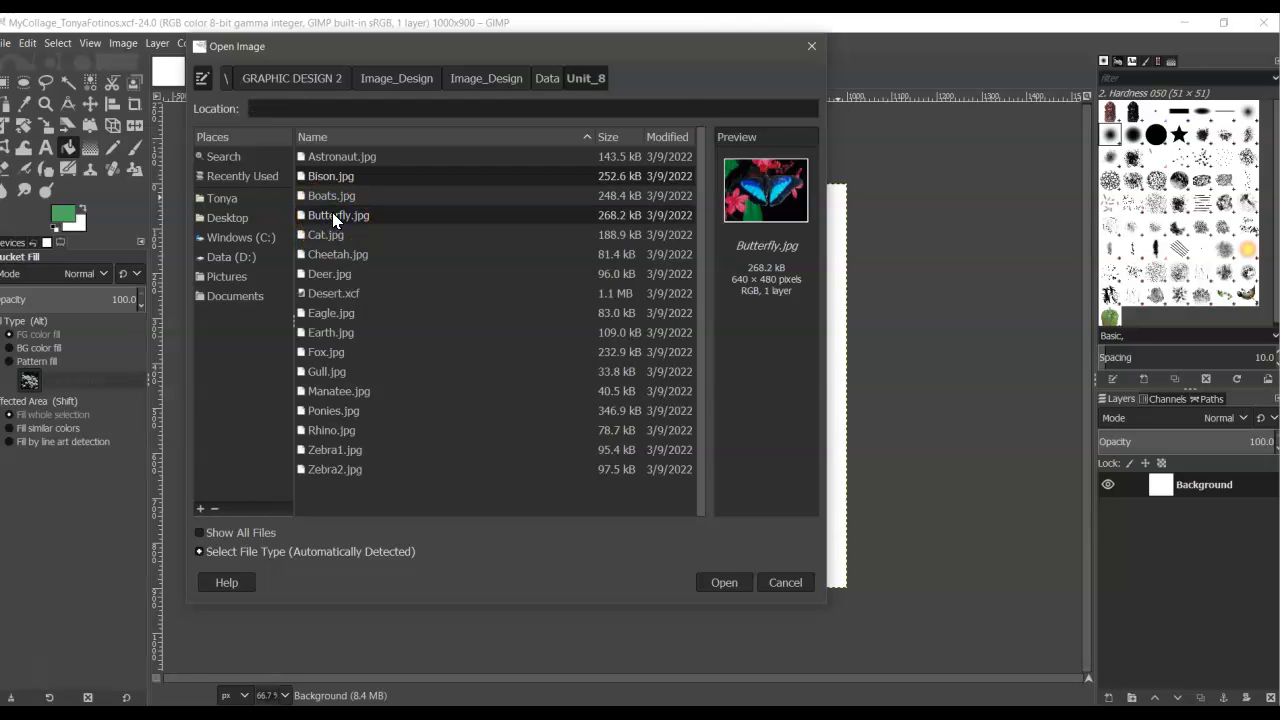
{"action": "left_click", "coordinate": [325, 332]}
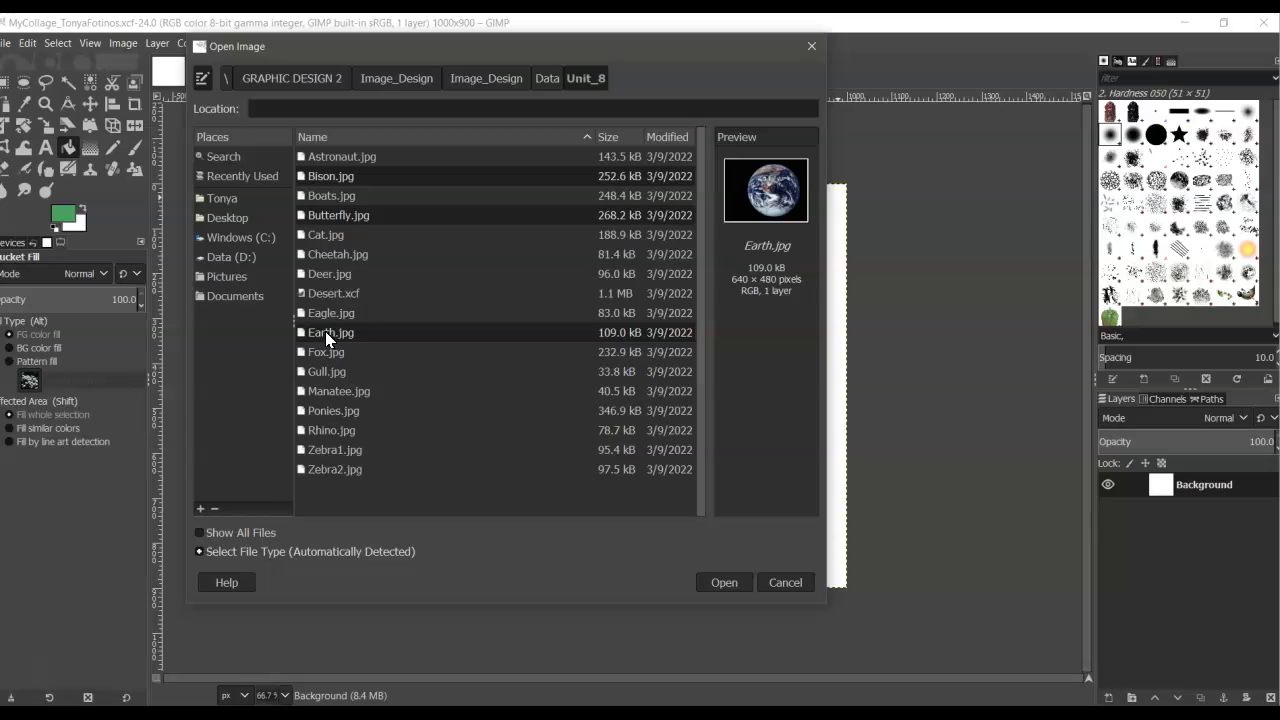
{"action": "left_click", "coordinate": [725, 585]}
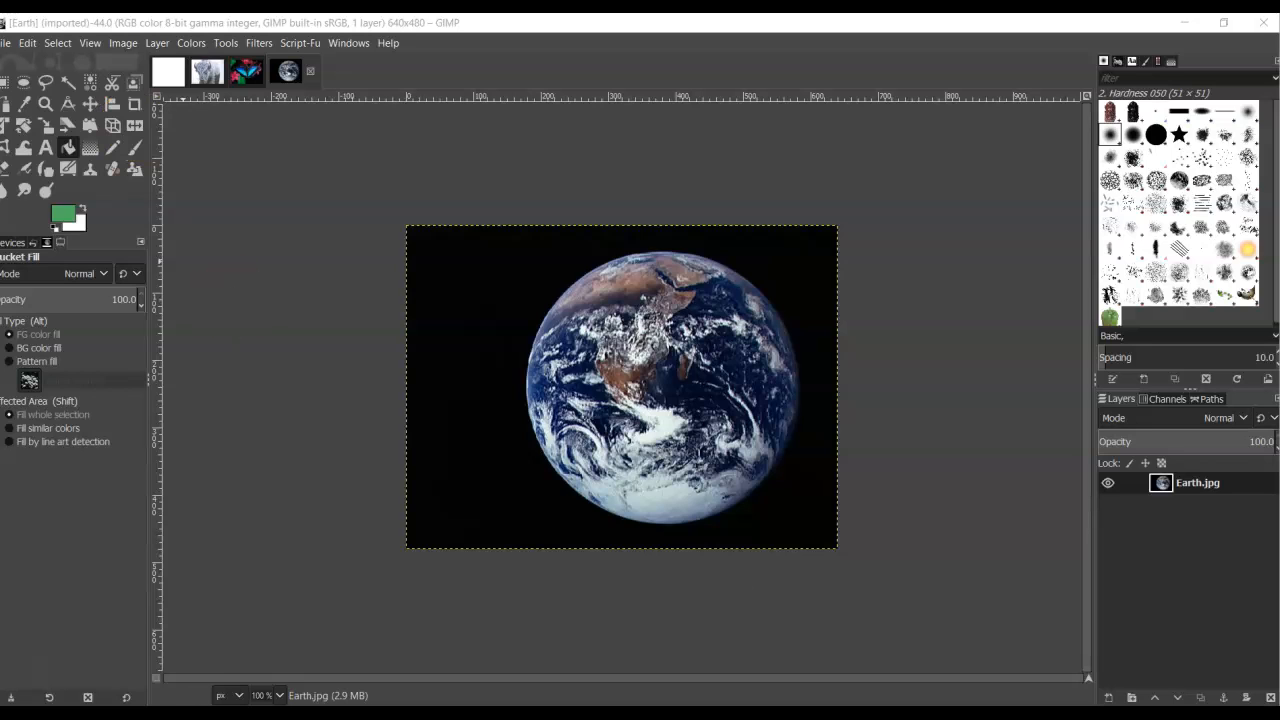
View the opened bison, butterfly and Earth images in turn, ending on the Earth image.
{"action": "left_click", "coordinate": [212, 74]}
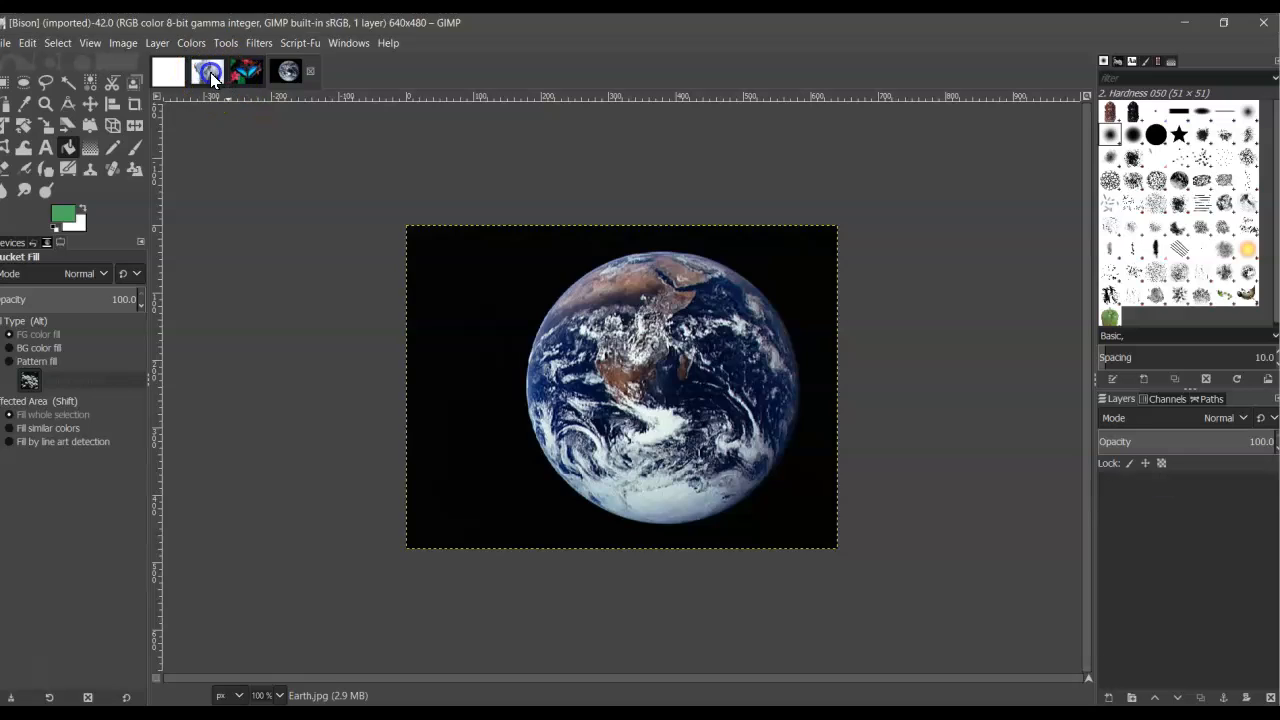
{"action": "left_click", "coordinate": [247, 73]}
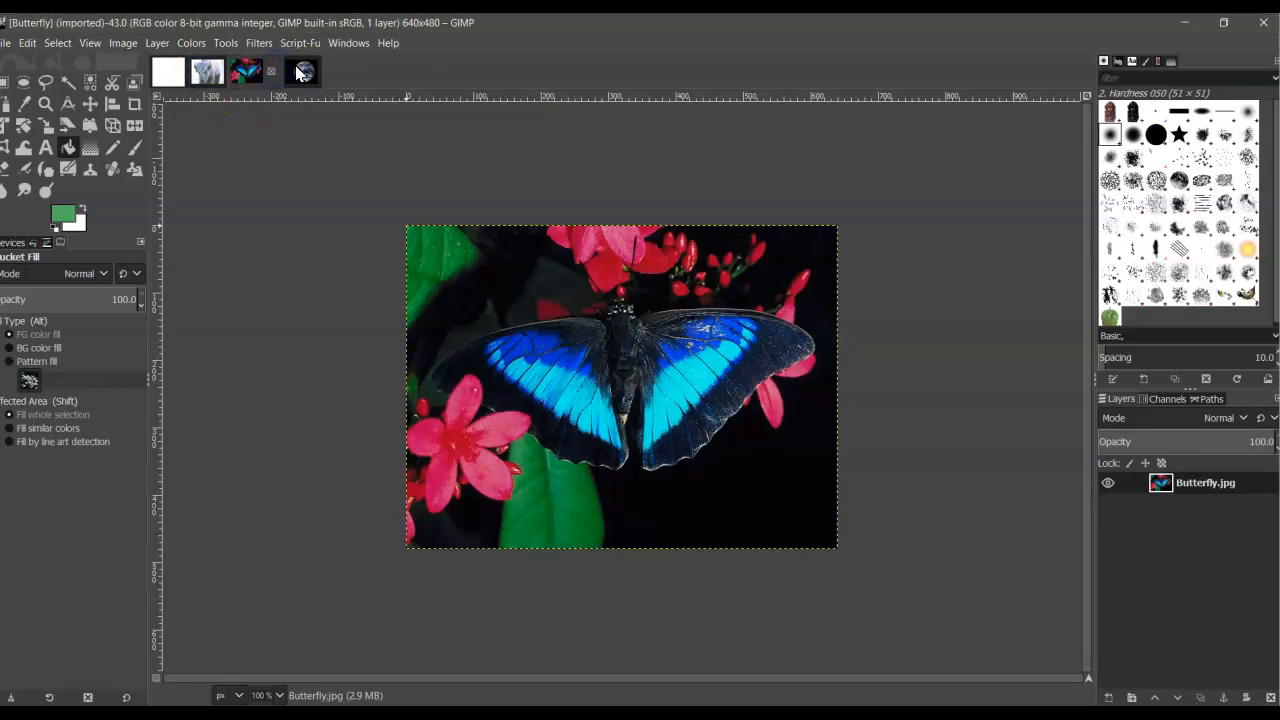
{"action": "left_click", "coordinate": [304, 71]}
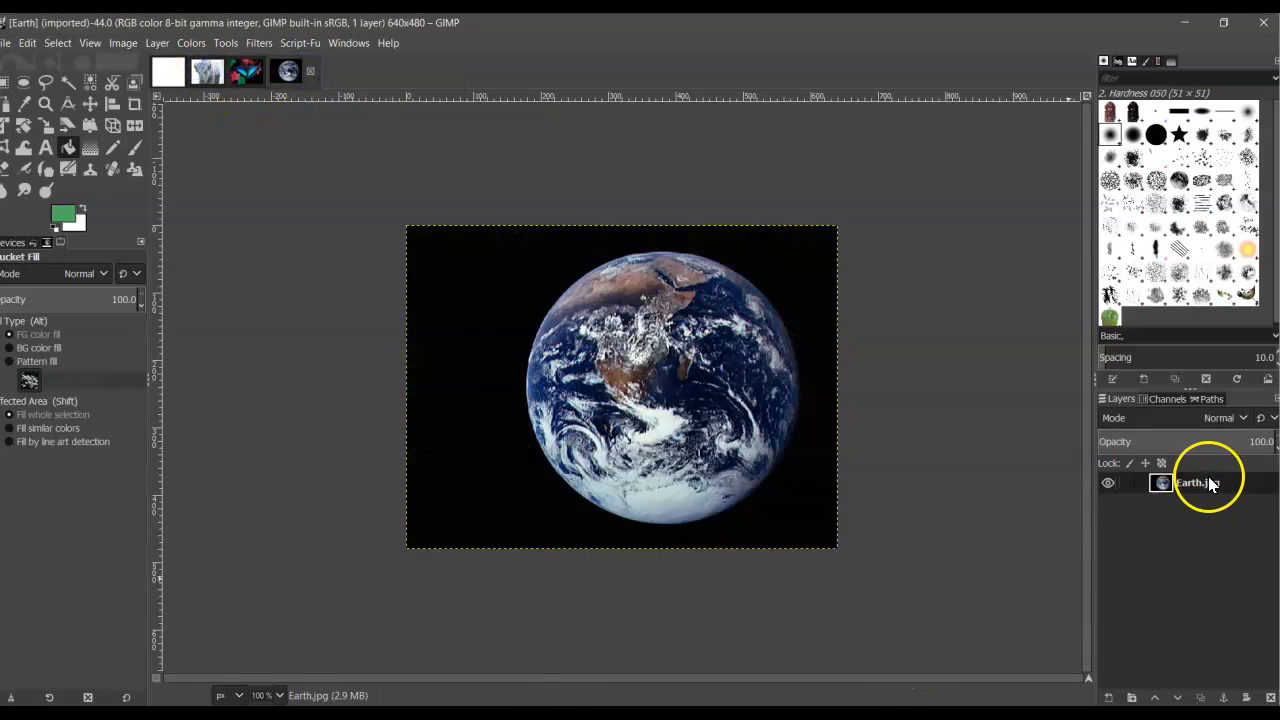
{"action": "left_click", "coordinate": [721, 384]}
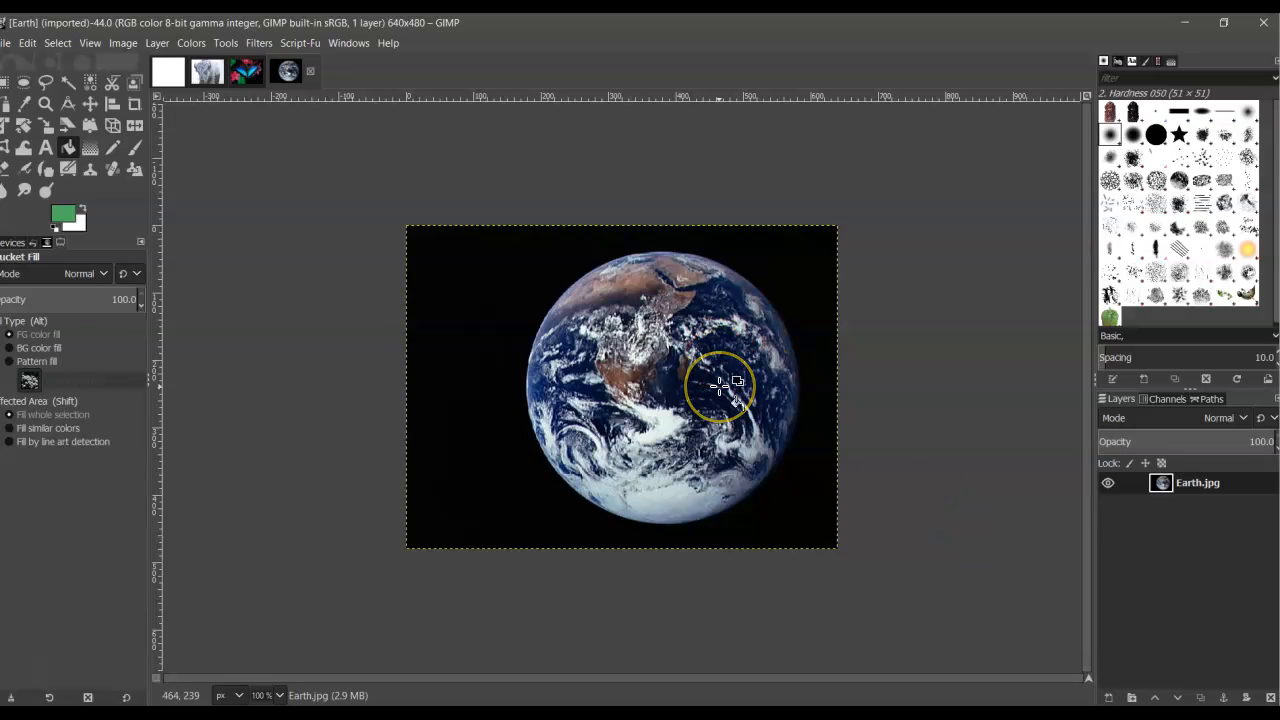
{"action": "mouse_move", "coordinate": [583, 714]}
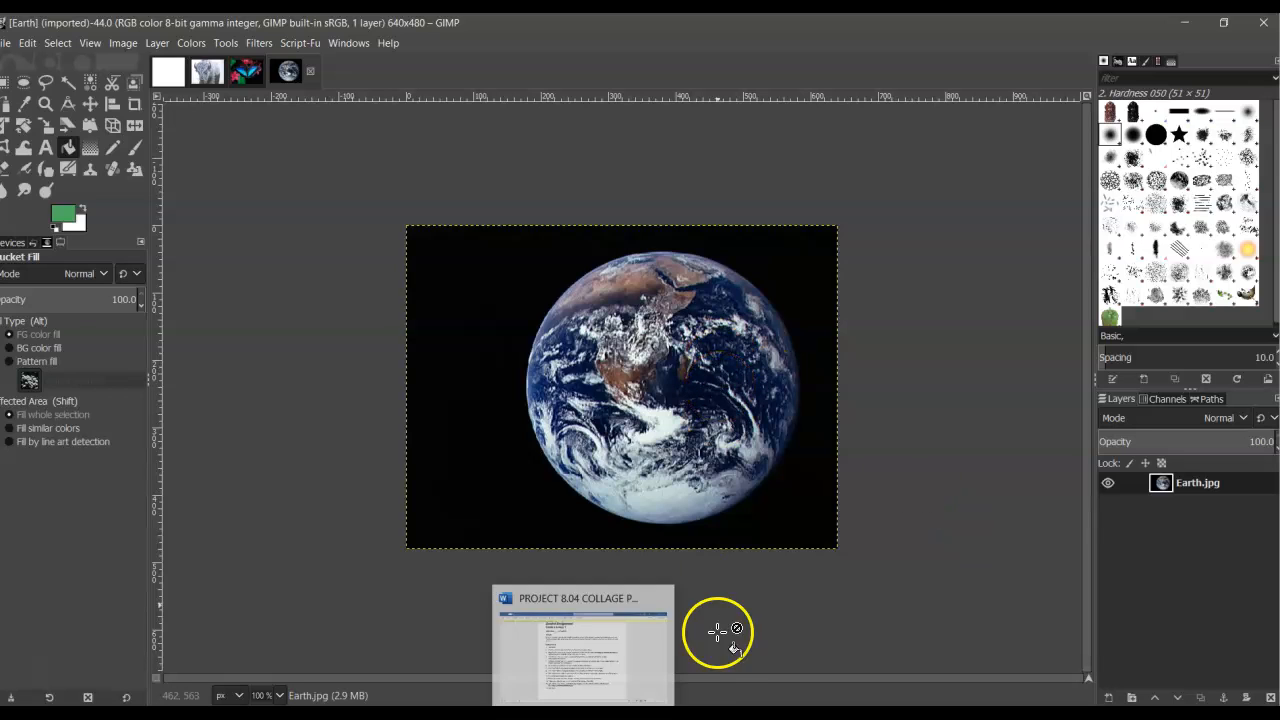
Start saving the Earth image under a new name and set the destination to GRAPHIC DESIGN 2/Image_Design/Image_Design/Student/Unit_8 on the C drive.
{"action": "left_click", "coordinate": [6, 43]}
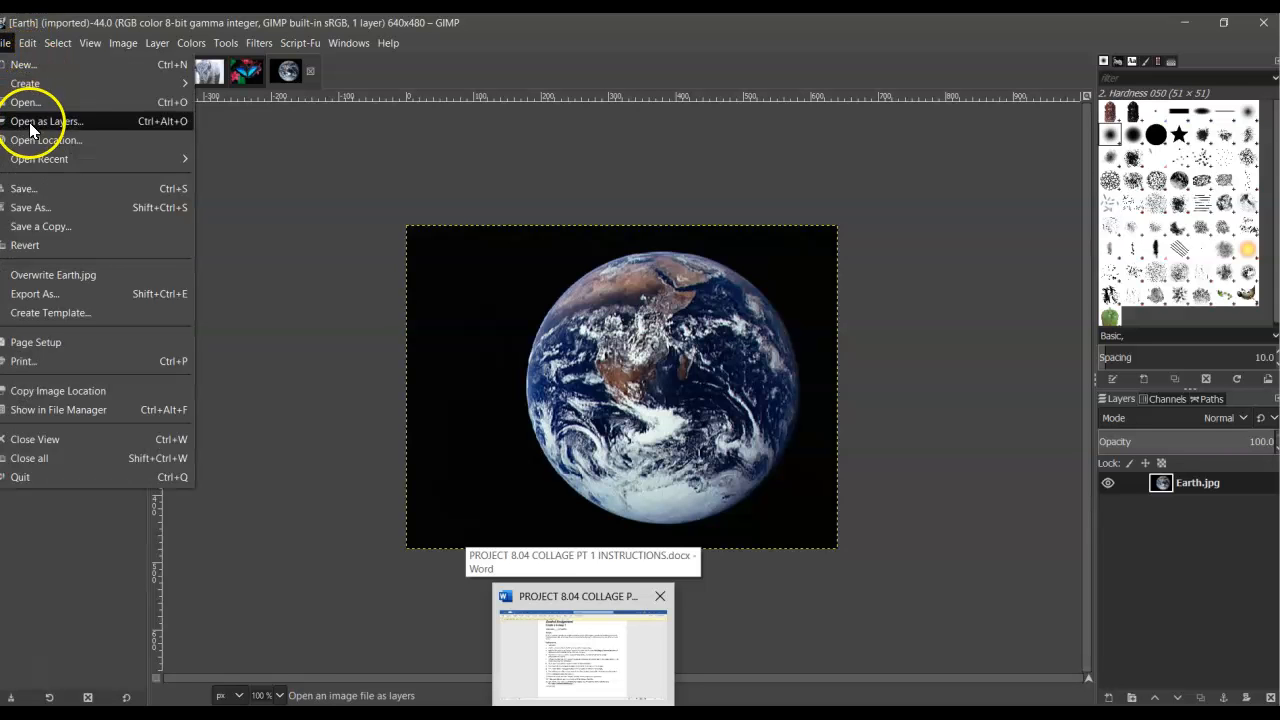
{"action": "left_click", "coordinate": [56, 210]}
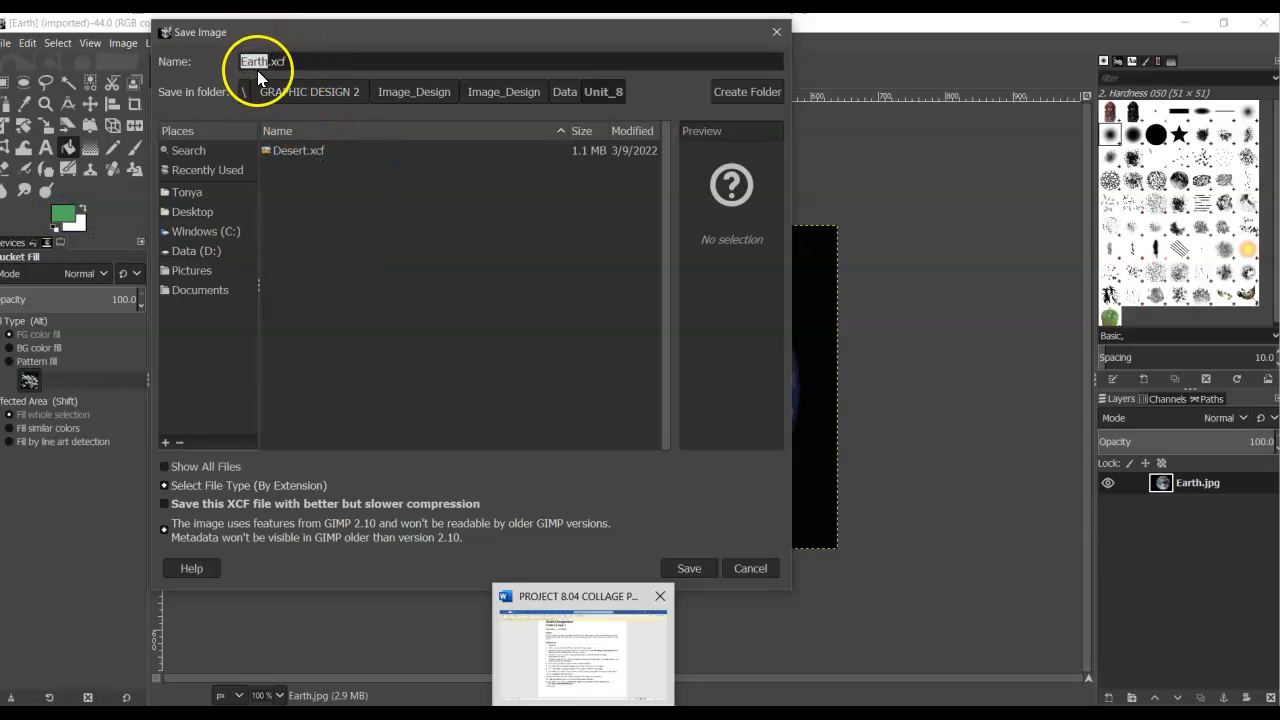
{"action": "left_click", "coordinate": [222, 233]}
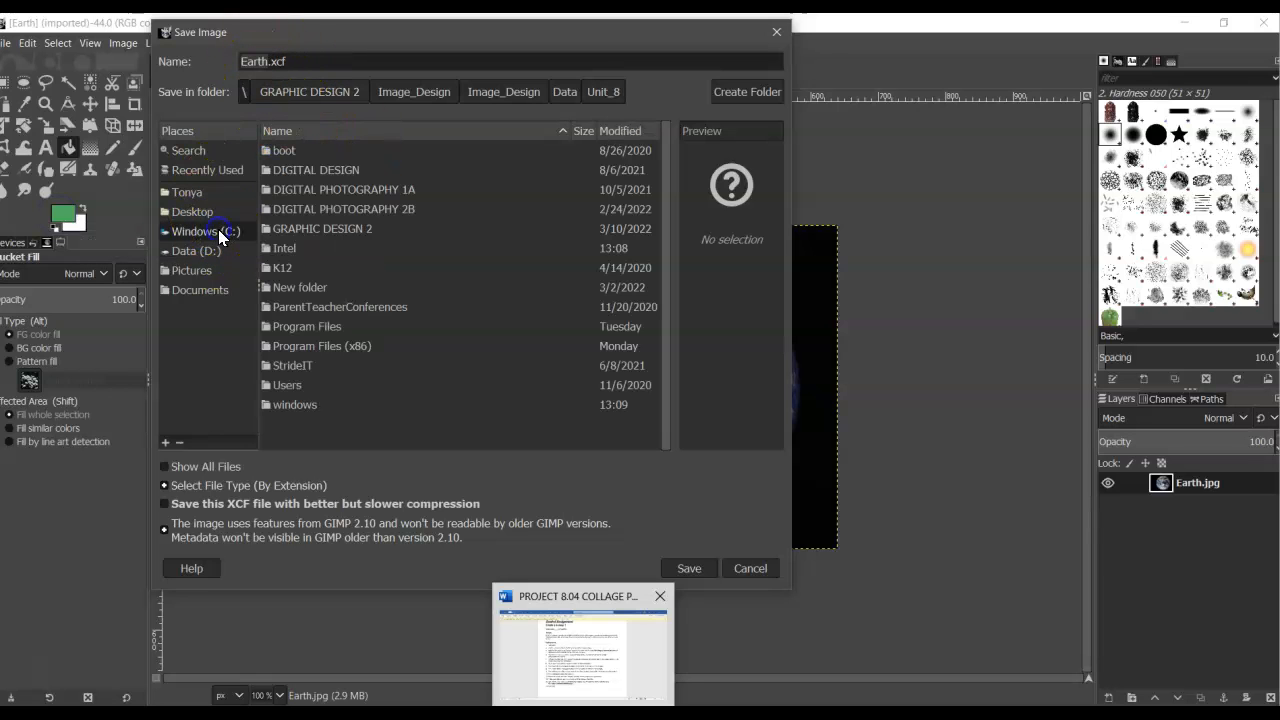
{"action": "double_click", "coordinate": [342, 229]}
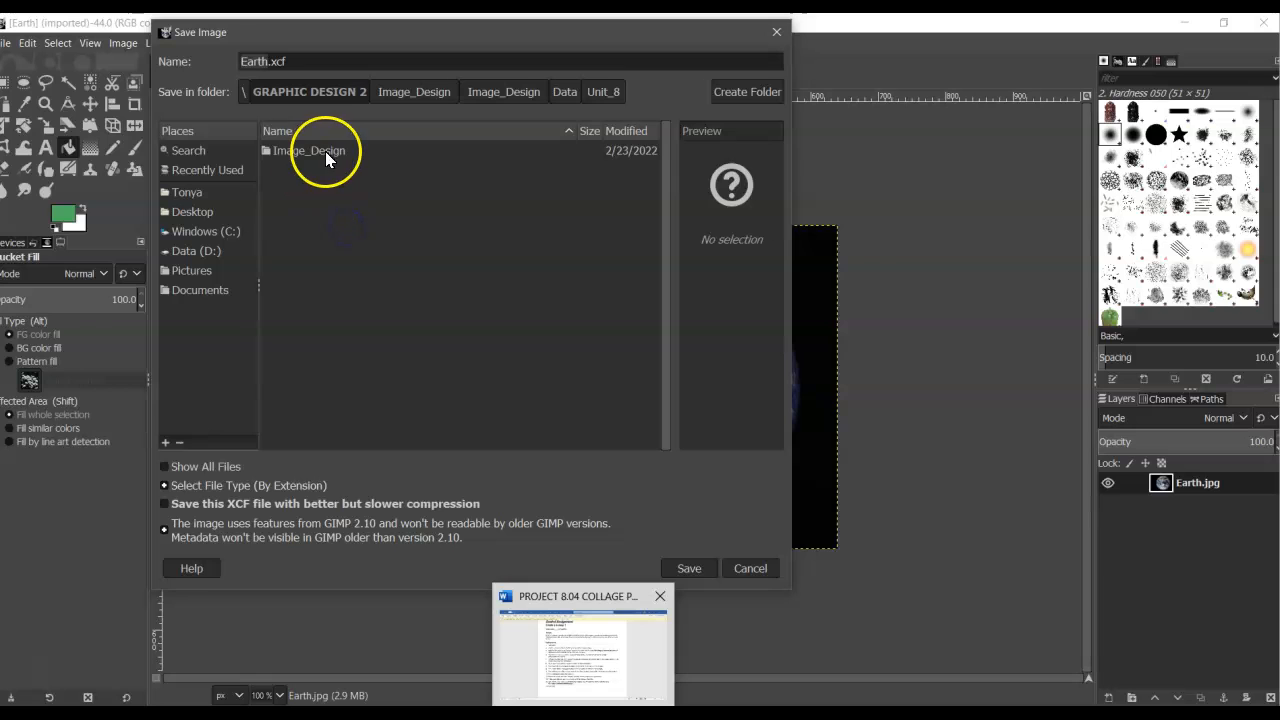
{"action": "double_click", "coordinate": [325, 151]}
{"action": "double_click", "coordinate": [326, 169]}
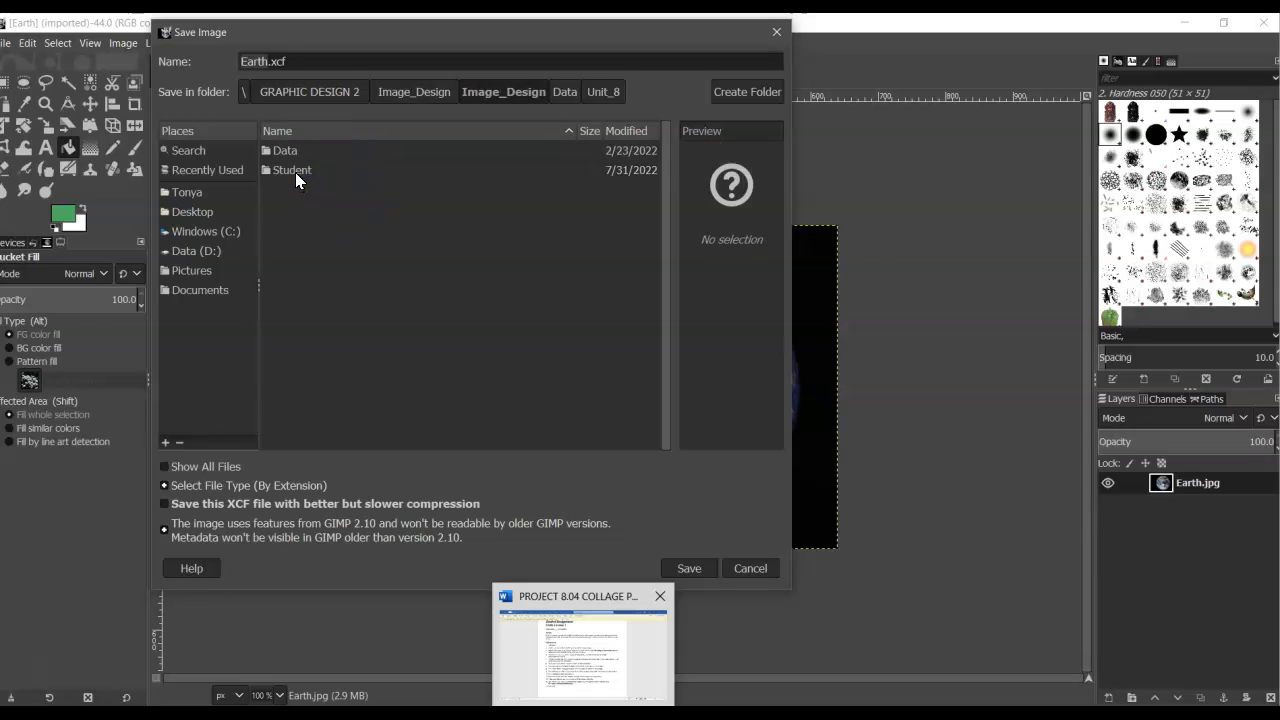
{"action": "double_click", "coordinate": [295, 170]}
{"action": "double_click", "coordinate": [289, 287]}
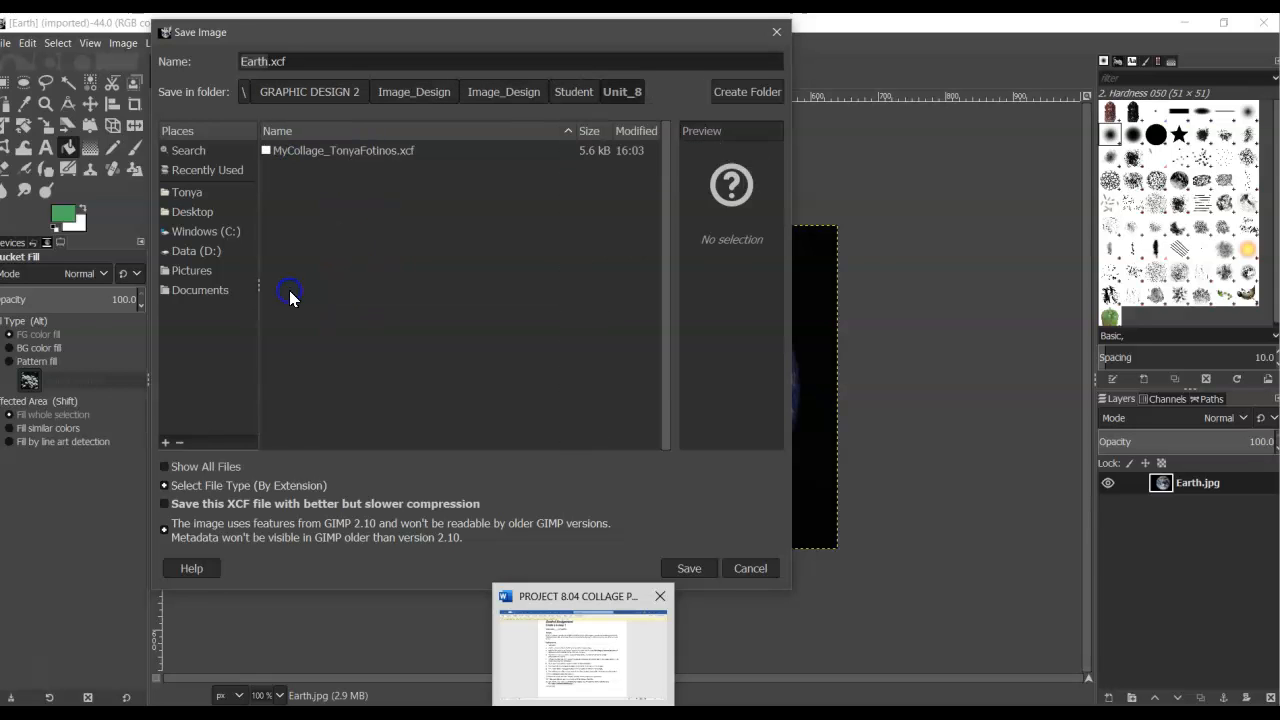
Save the Earth image over the existing MyCollage XCF file in the Unit_8 folder, replacing its contents.
{"action": "left_click", "coordinate": [329, 149]}
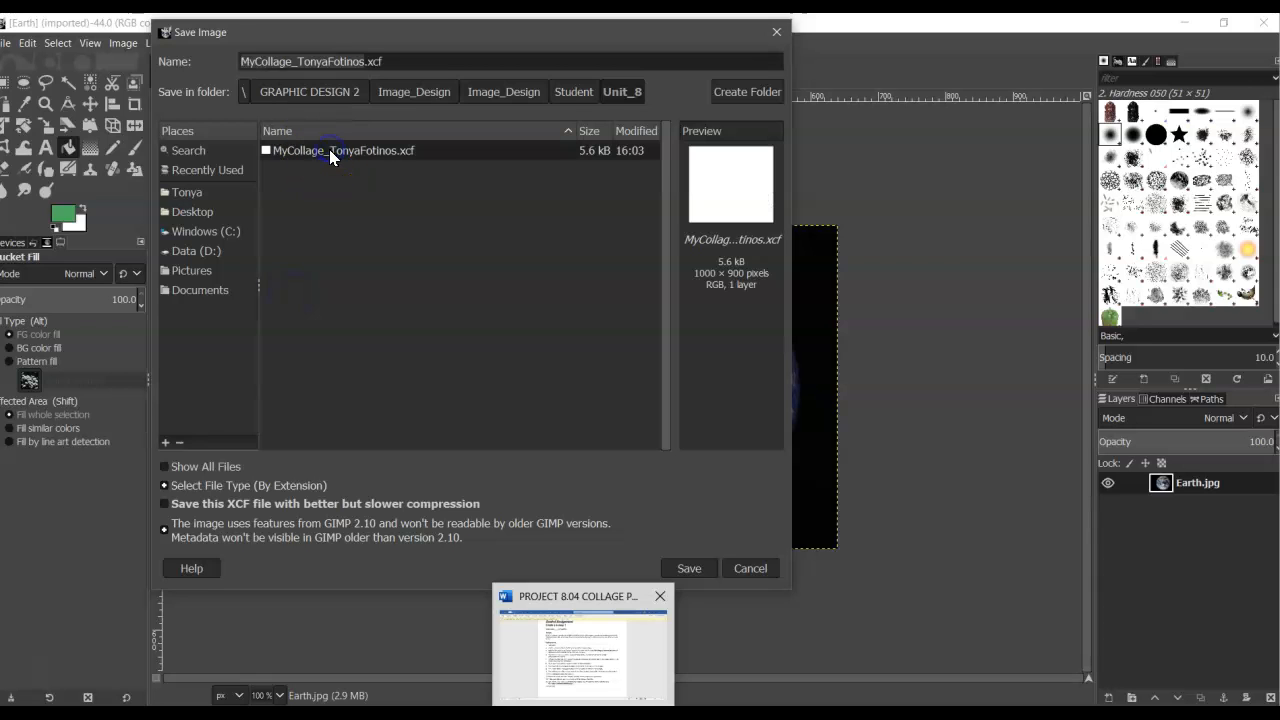
{"action": "left_click", "coordinate": [690, 568]}
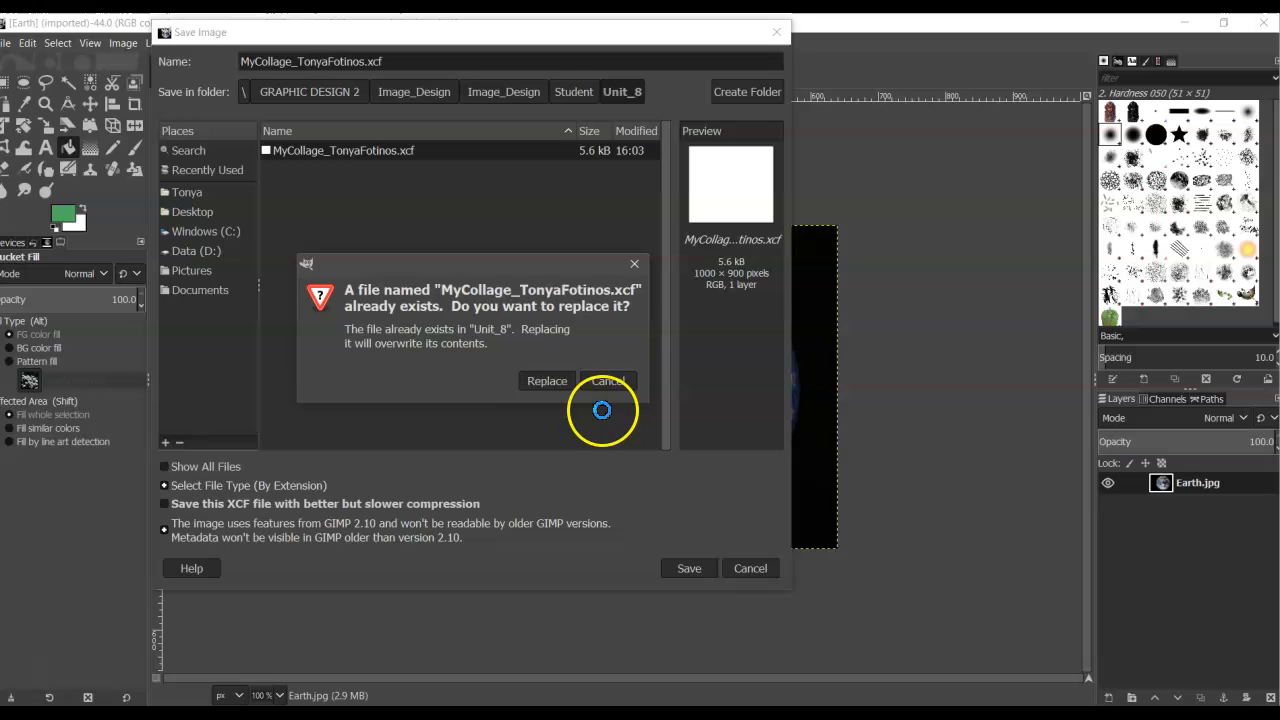
{"action": "left_click", "coordinate": [548, 380]}
{"action": "left_click", "coordinate": [480, 645]}
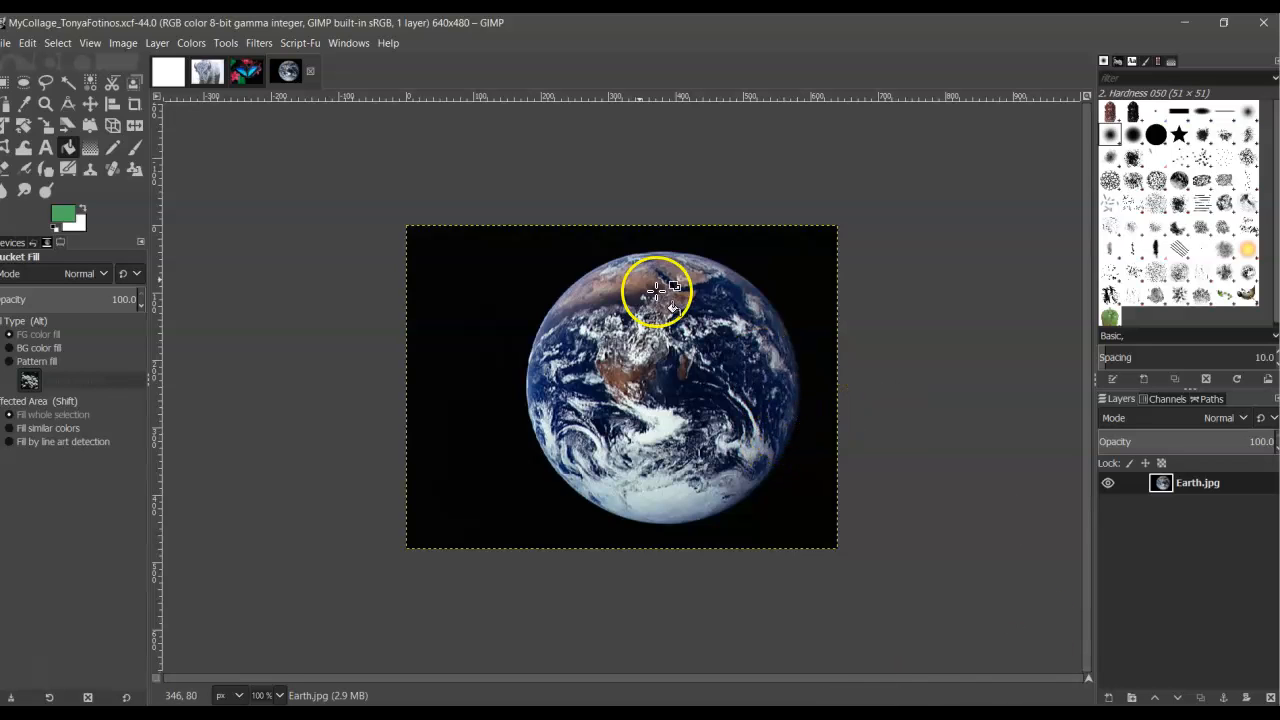
Choose the Ellipse Select tool after the Rectangle Select tool, and switch to the blank 1000x900 collage image.
{"action": "left_click", "coordinate": [7, 86]}
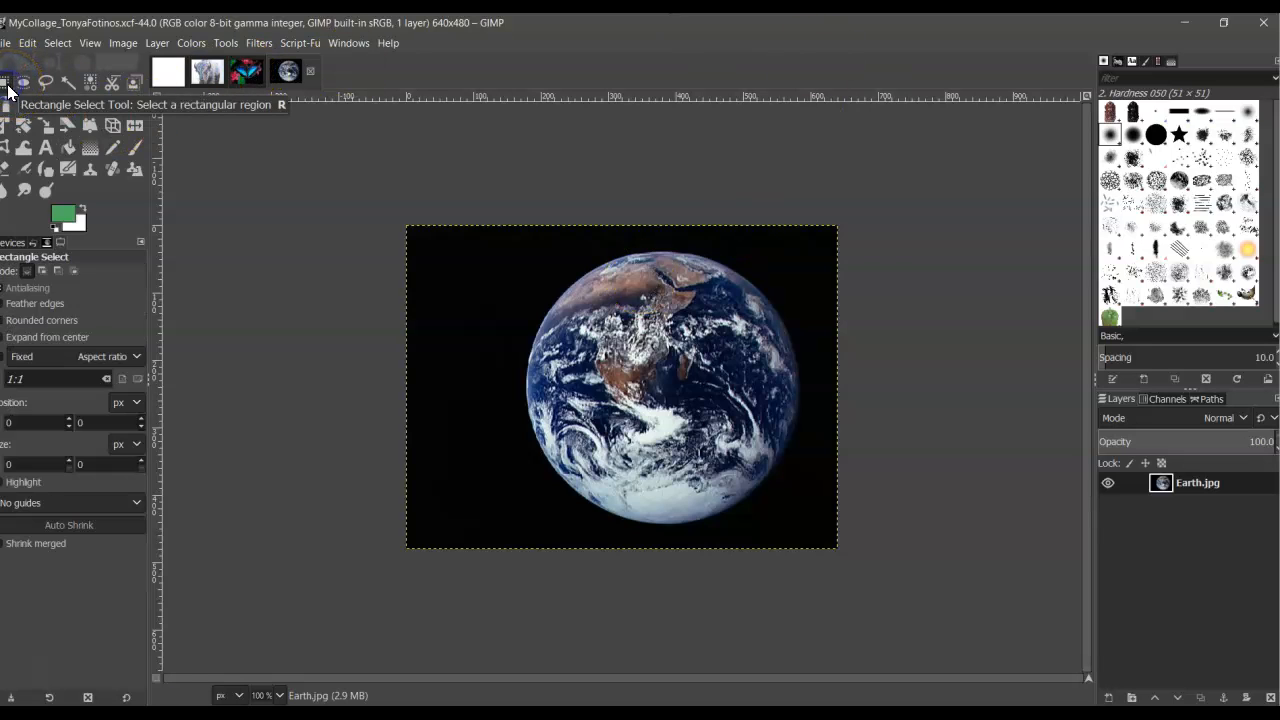
{"action": "left_click", "coordinate": [24, 84]}
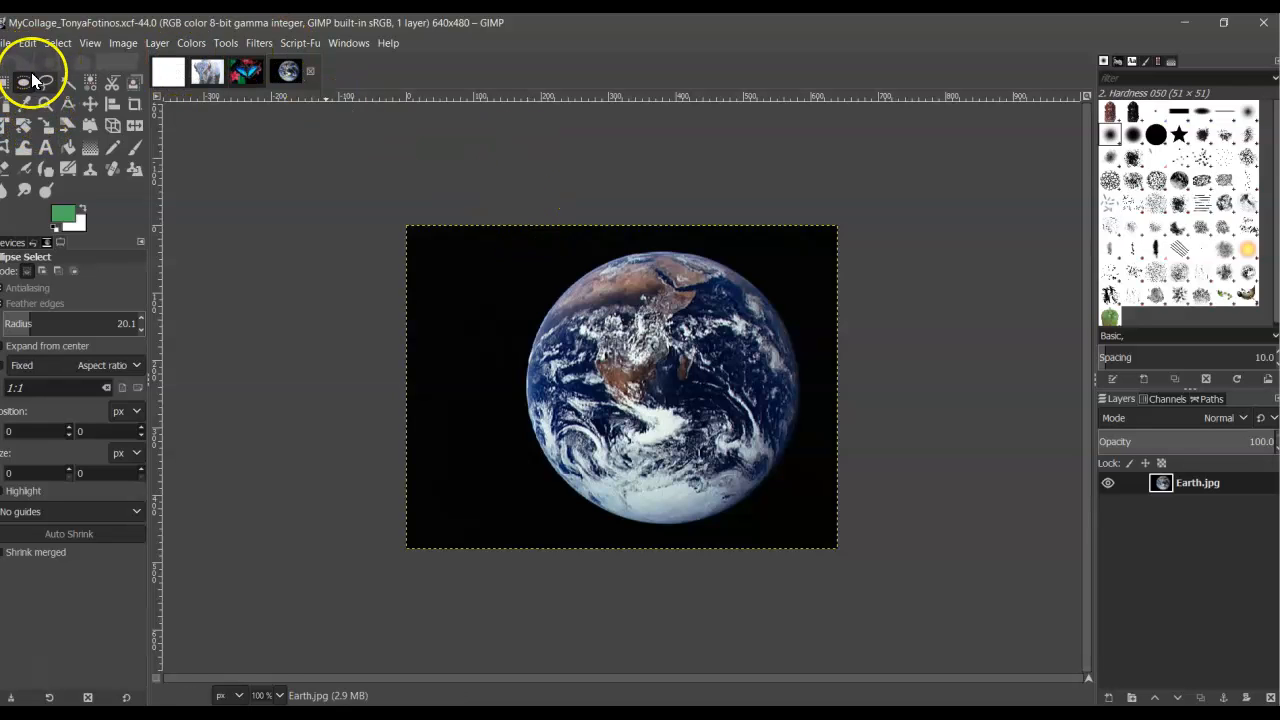
{"action": "left_click", "coordinate": [173, 73]}
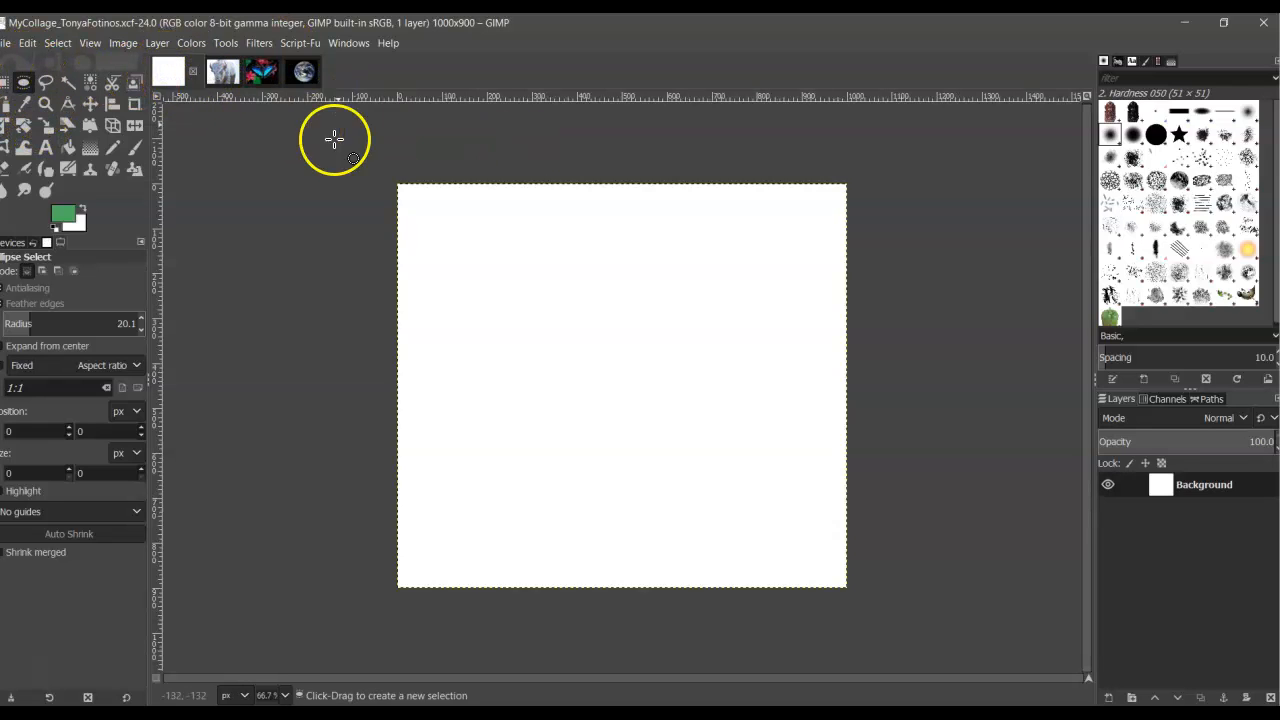
In the Earth image, fit an elliptical selection of about 408 × 403 px closely around the planet.
{"action": "left_click", "coordinate": [306, 72]}
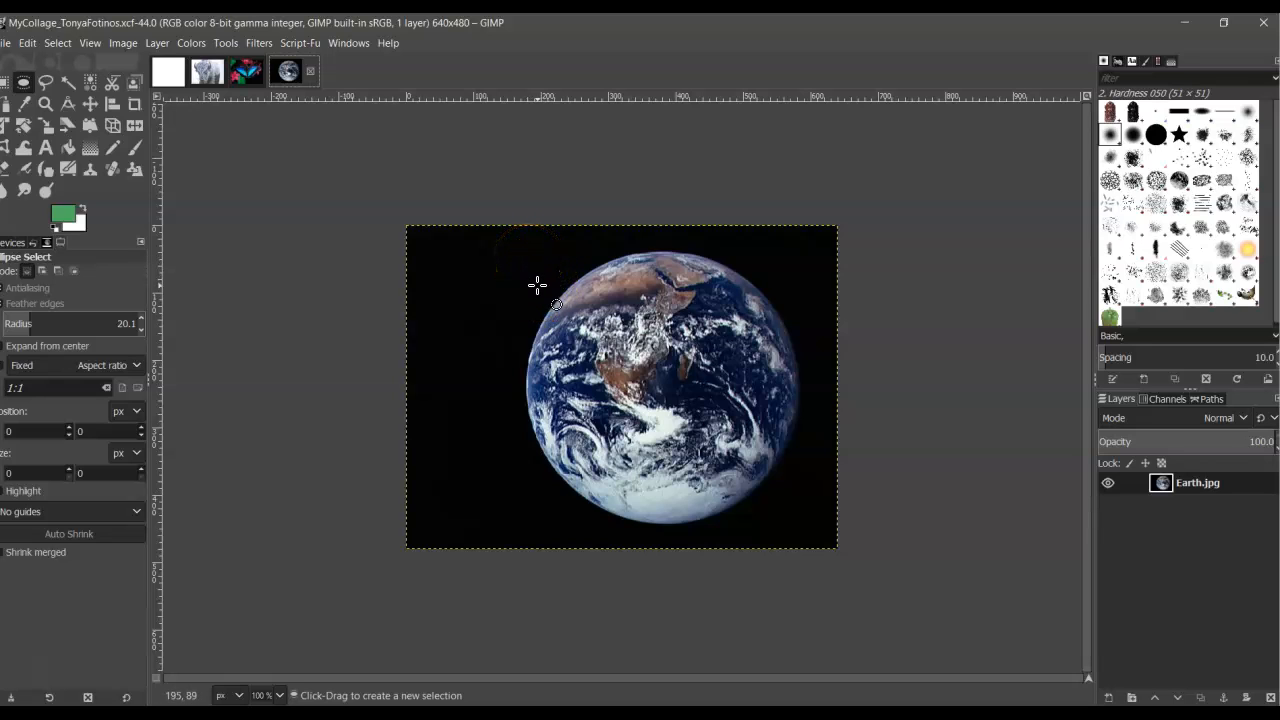
{"action": "left_click_drag", "start_coordinate": [541, 289], "coordinate": [794, 529]}
{"action": "left_click_drag", "start_coordinate": [789, 294], "coordinate": [781, 262]}
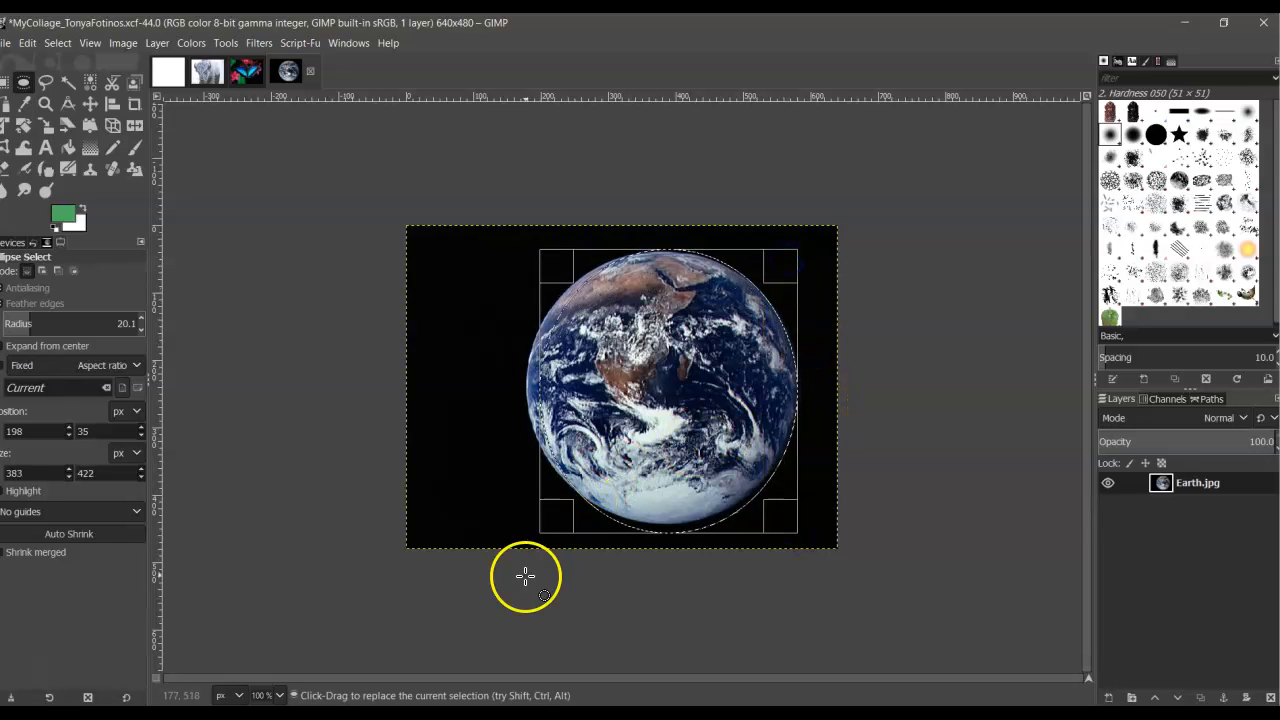
{"action": "left_click_drag", "start_coordinate": [551, 517], "coordinate": [542, 514]}
{"action": "left_click_drag", "start_coordinate": [786, 533], "coordinate": [788, 520]}
{"action": "left_click_drag", "start_coordinate": [794, 276], "coordinate": [792, 276]}
{"action": "left_click_drag", "start_coordinate": [543, 271], "coordinate": [549, 271]}
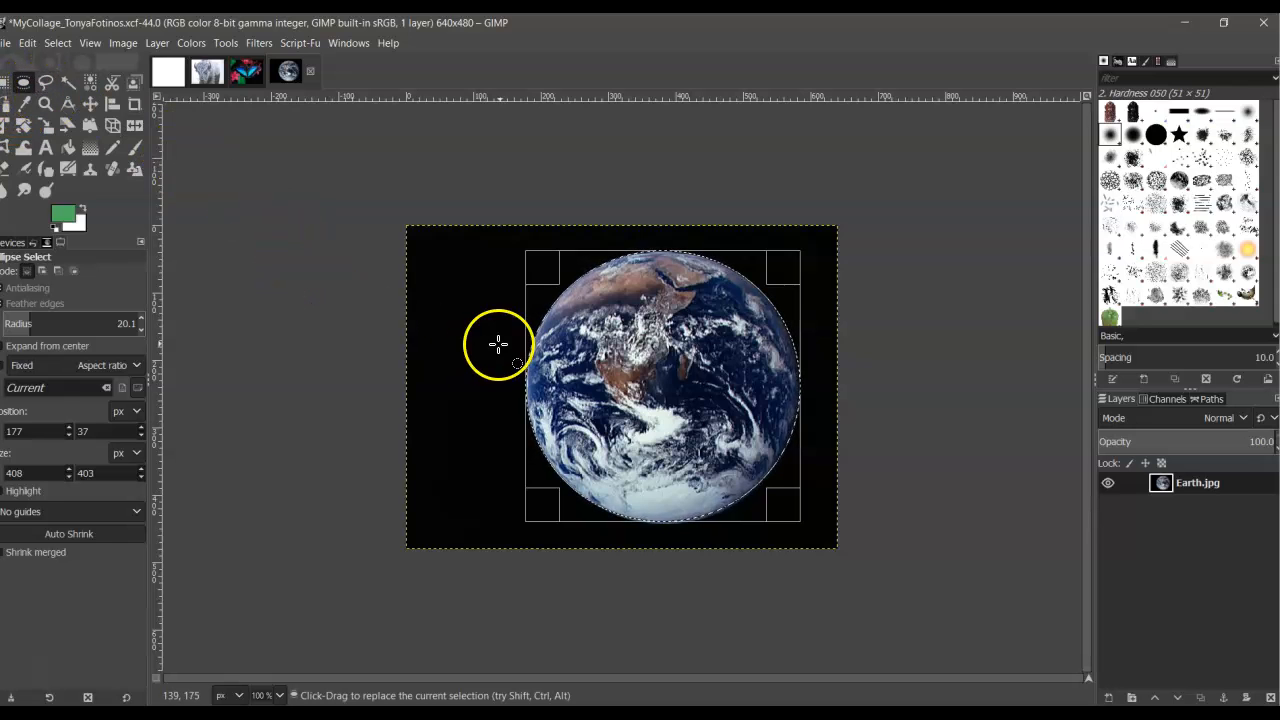
{"action": "left_click", "coordinate": [668, 372]}
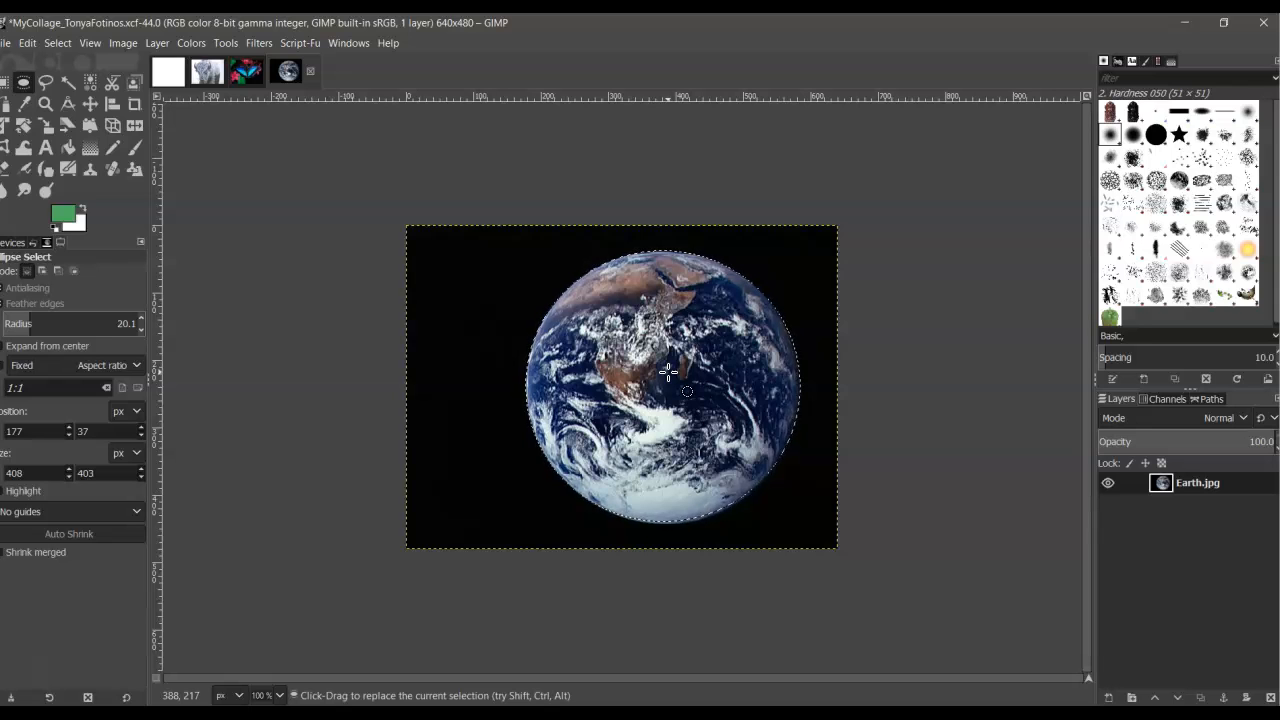
Copy the selected Earth and switch to the blank collage image.
{"action": "key", "text": "ctrl+c"}
{"action": "left_click", "coordinate": [658, 357]}
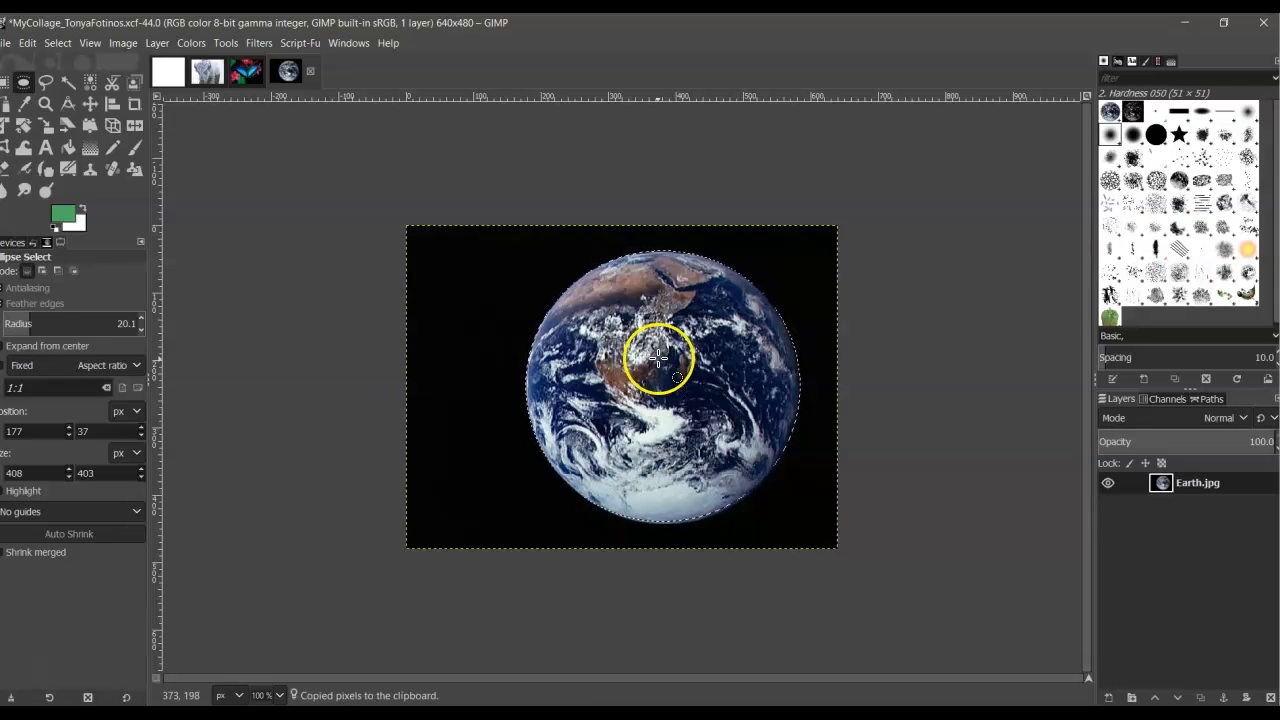
{"action": "left_click", "coordinate": [168, 71]}
{"action": "left_click", "coordinate": [447, 245]}
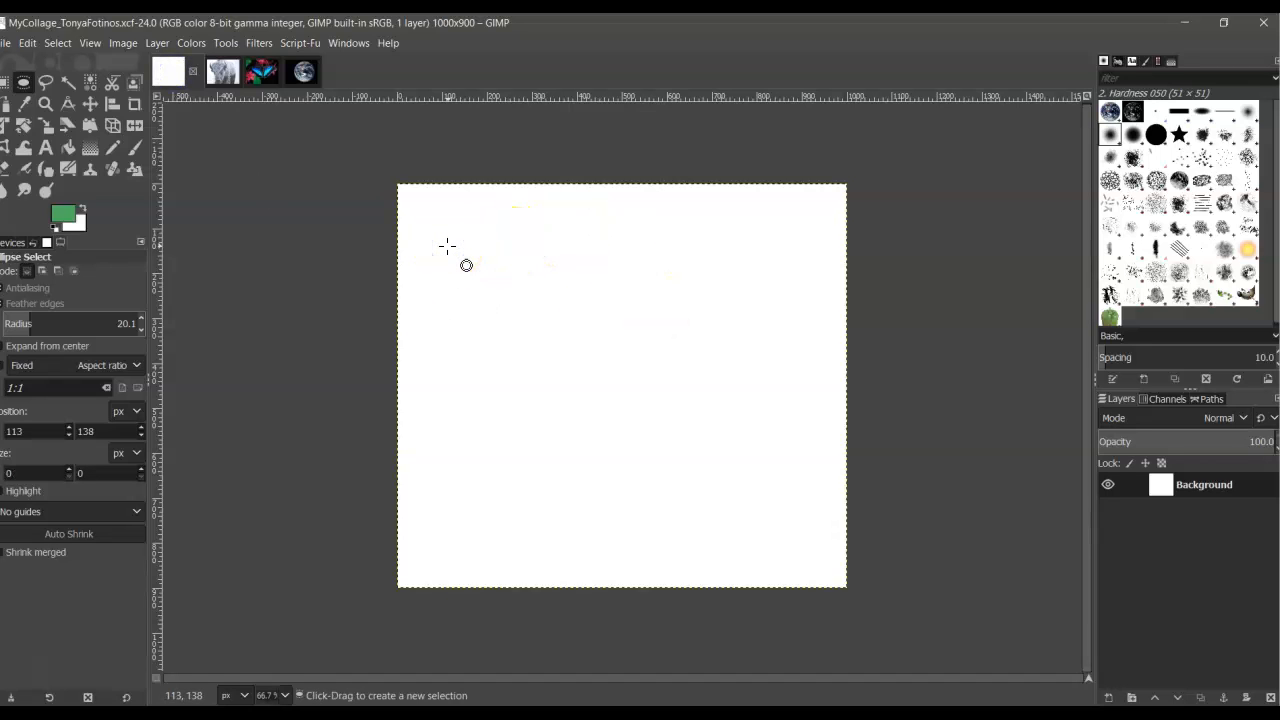
Paste the Earth into the collage and move it to the upper-left corner of the canvas.
{"action": "key", "text": "ctrl+v"}
{"action": "left_click", "coordinate": [453, 222]}
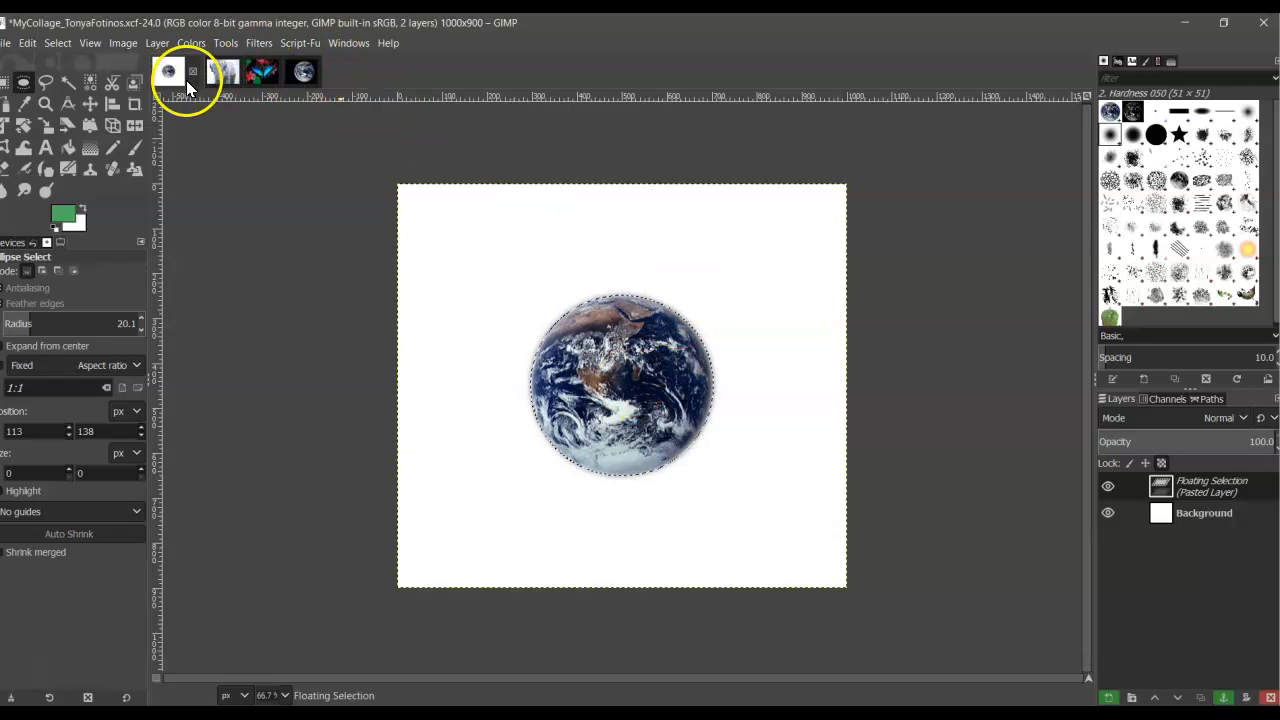
{"action": "left_click", "coordinate": [90, 103]}
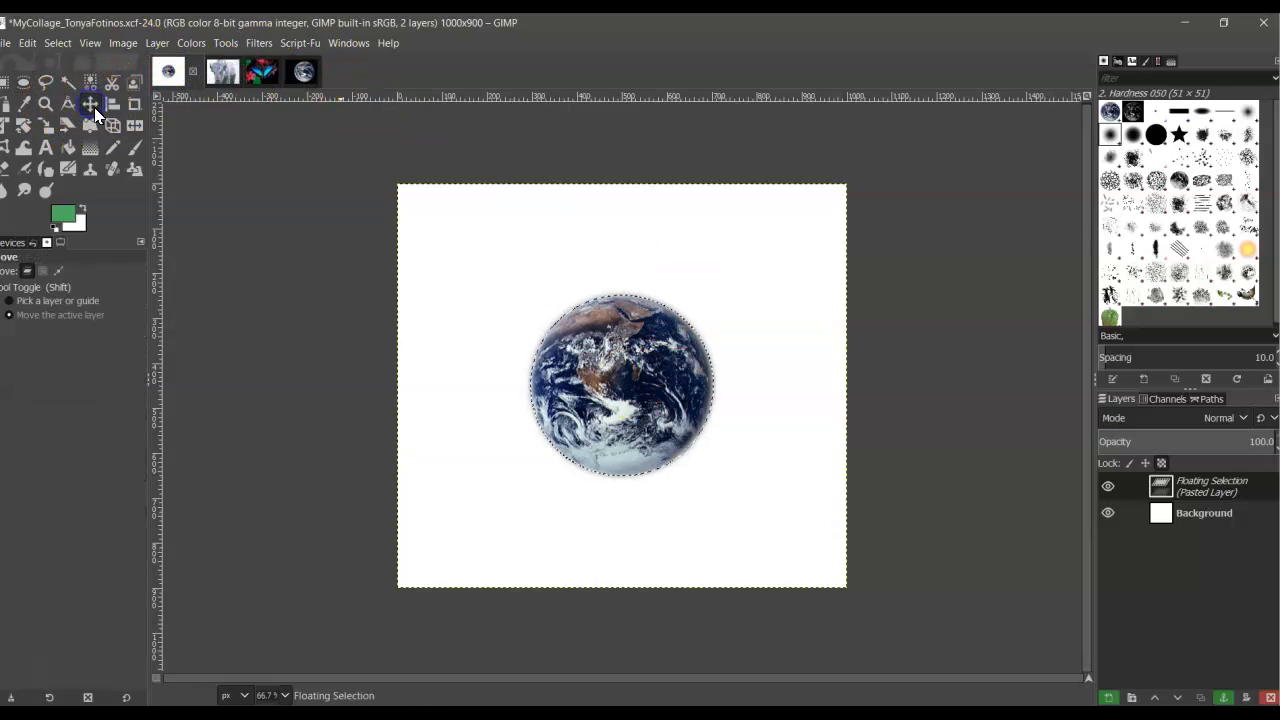
{"action": "left_click_drag", "start_coordinate": [685, 410], "coordinate": [536, 307]}
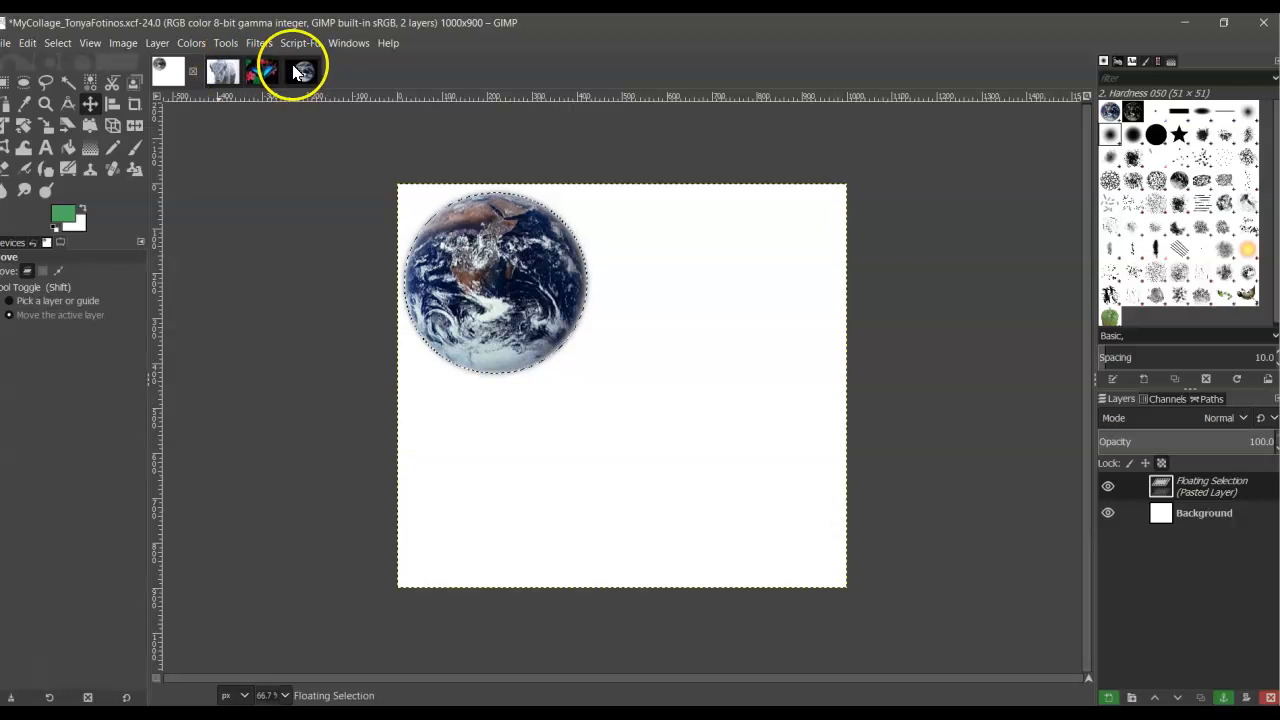
In the butterfly image, make a rectangular selection of about 585 × 361 px enclosing the whole butterfly.
{"action": "left_click", "coordinate": [262, 70]}
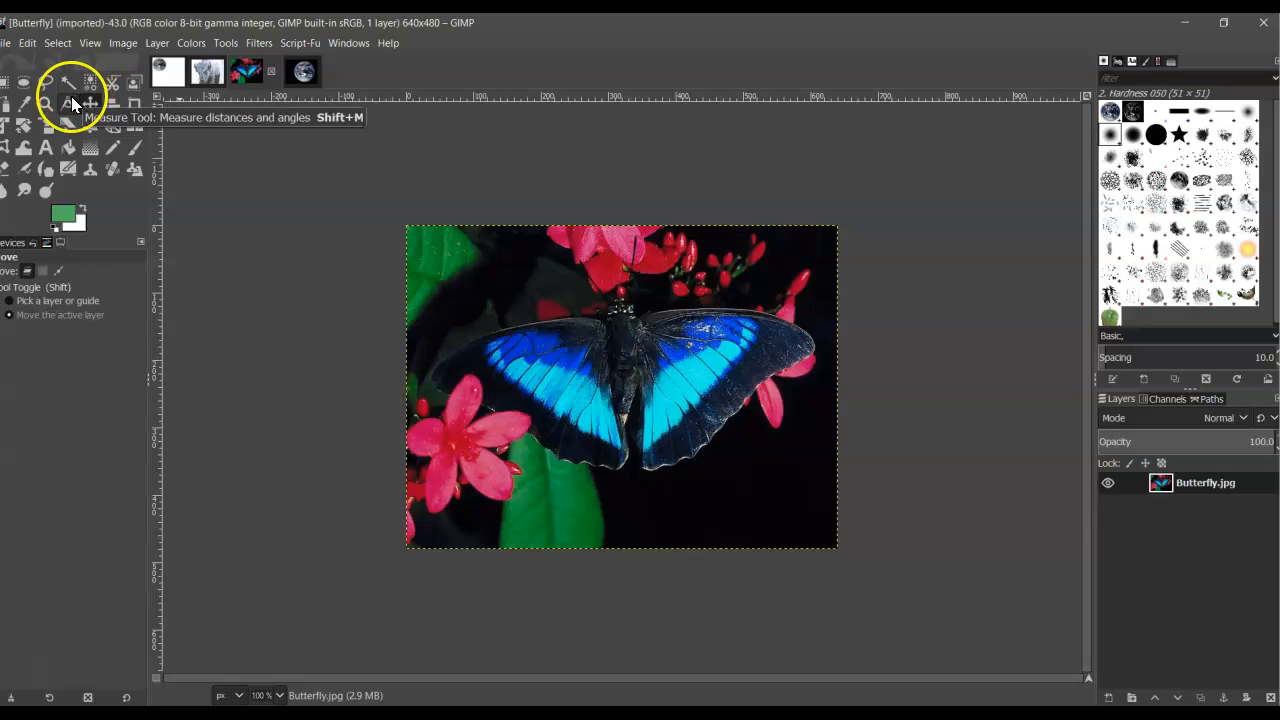
{"action": "left_click", "coordinate": [5, 84]}
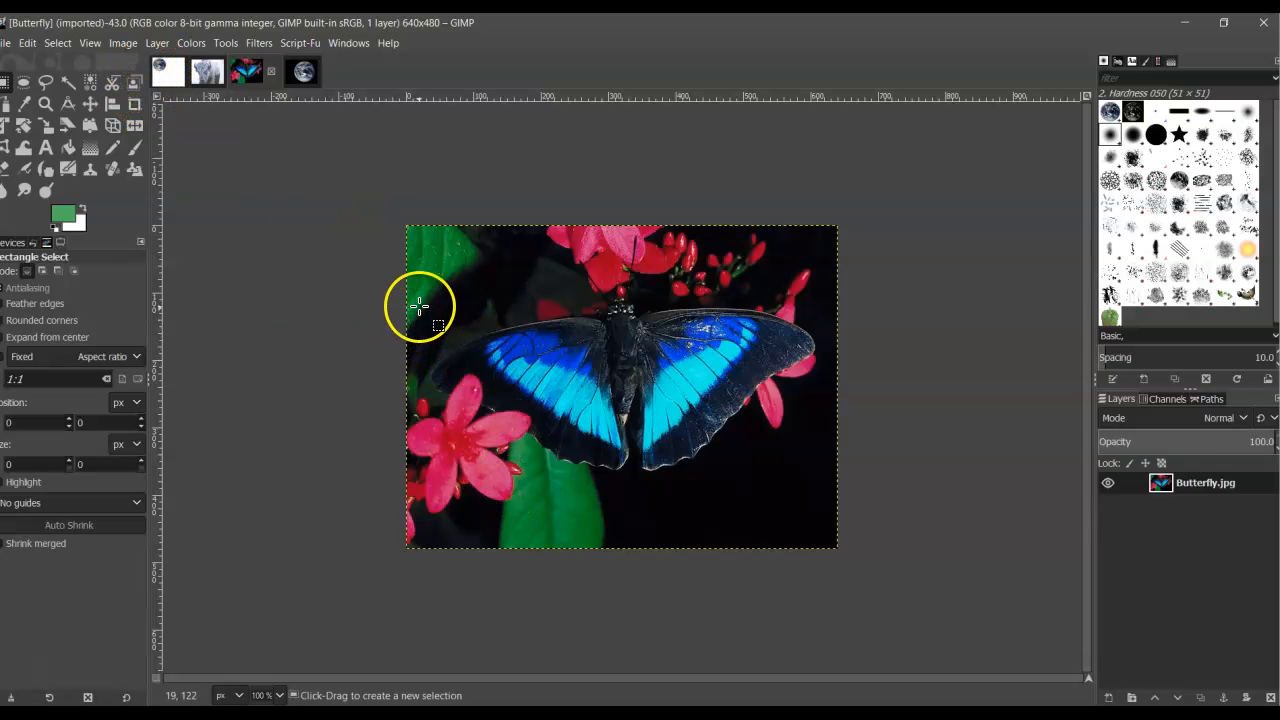
{"action": "left_click", "coordinate": [414, 268]}
{"action": "left_click_drag", "start_coordinate": [414, 268], "coordinate": [821, 476]}
{"action": "left_click_drag", "start_coordinate": [813, 286], "coordinate": [806, 253]}
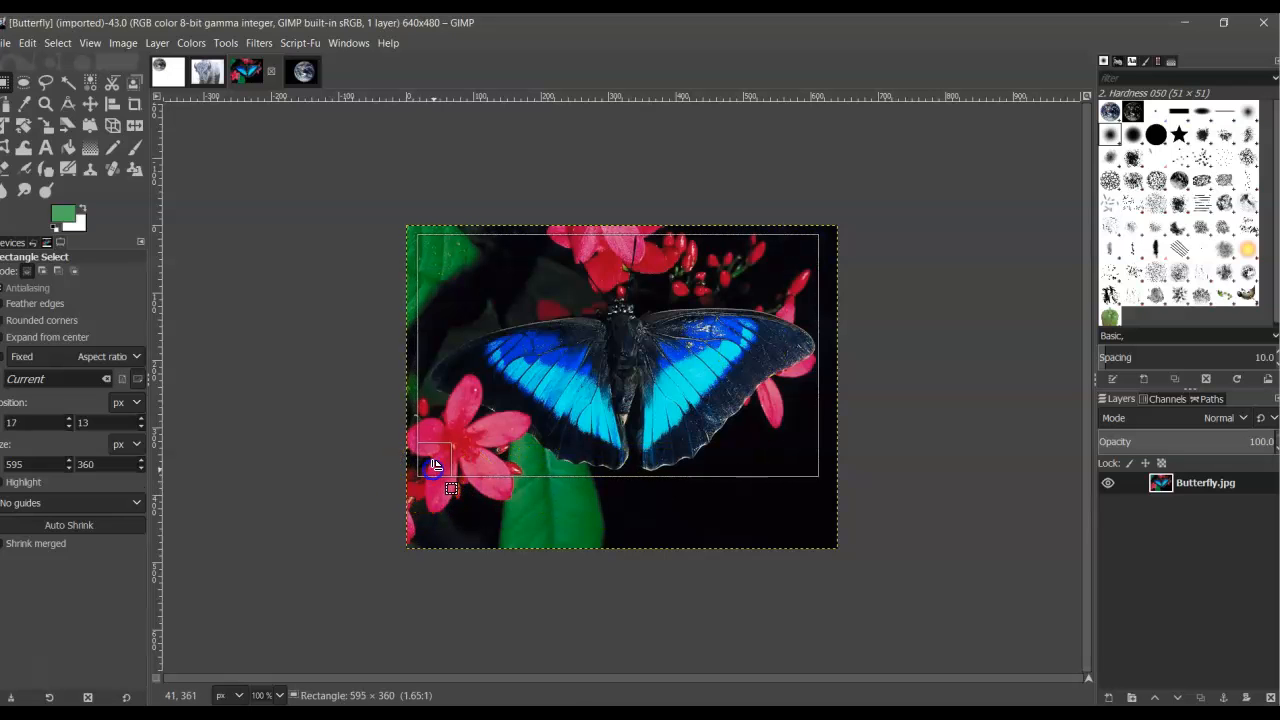
{"action": "left_click_drag", "start_coordinate": [442, 466], "coordinate": [442, 466]}
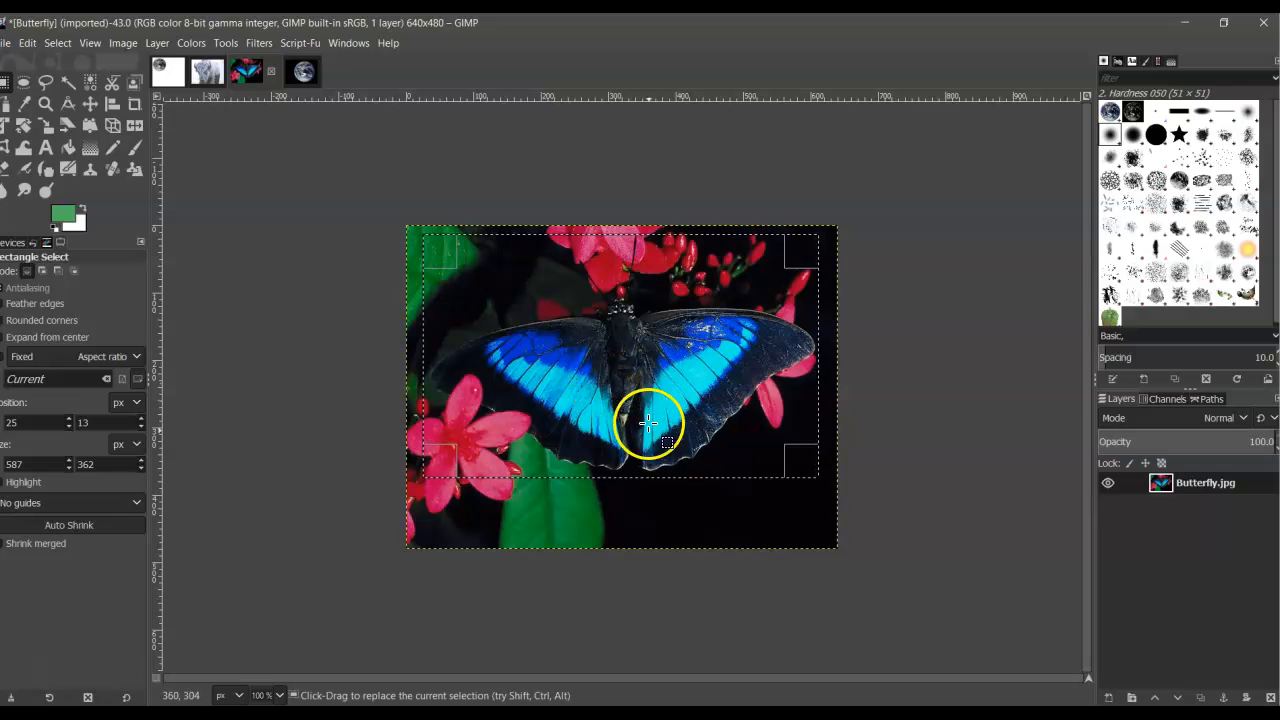
{"action": "left_click_drag", "start_coordinate": [452, 460], "coordinate": [452, 461]}
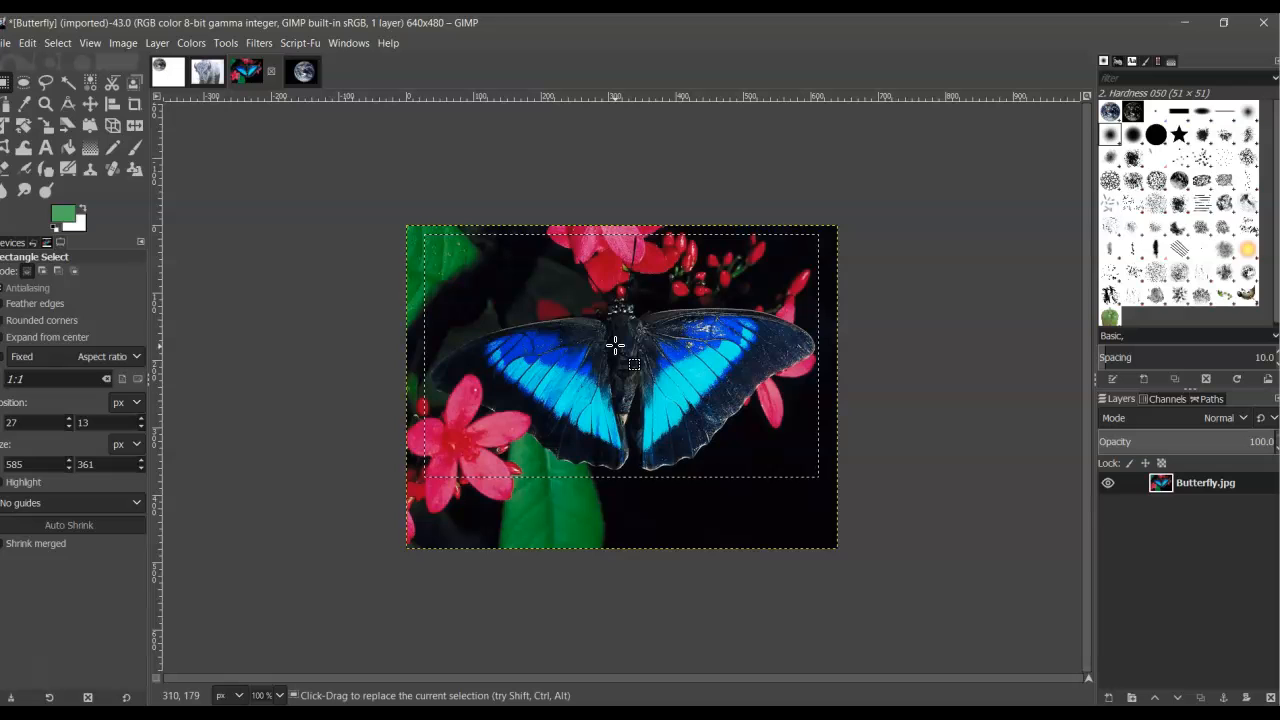
Copy the selected butterfly area and anchor the floating Earth onto the collage's background.
{"action": "key", "text": "ctrl+c"}
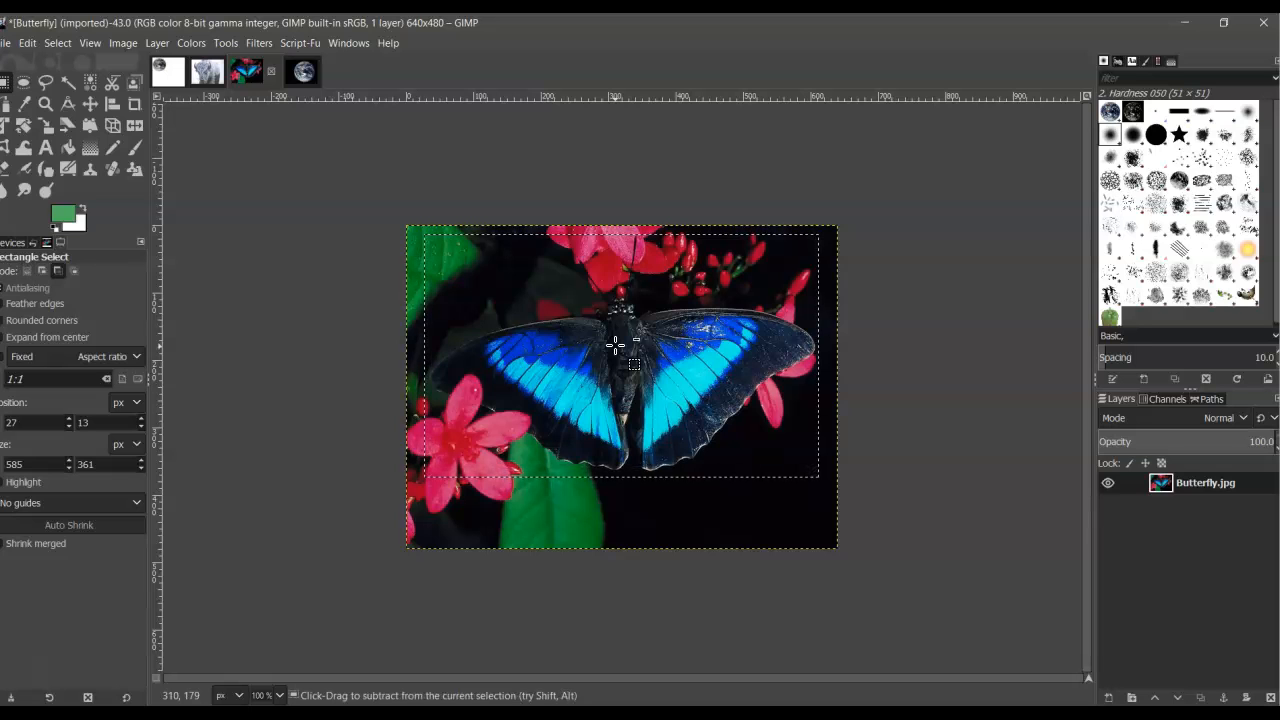
{"action": "left_click", "coordinate": [175, 79]}
{"action": "left_click", "coordinate": [608, 514]}
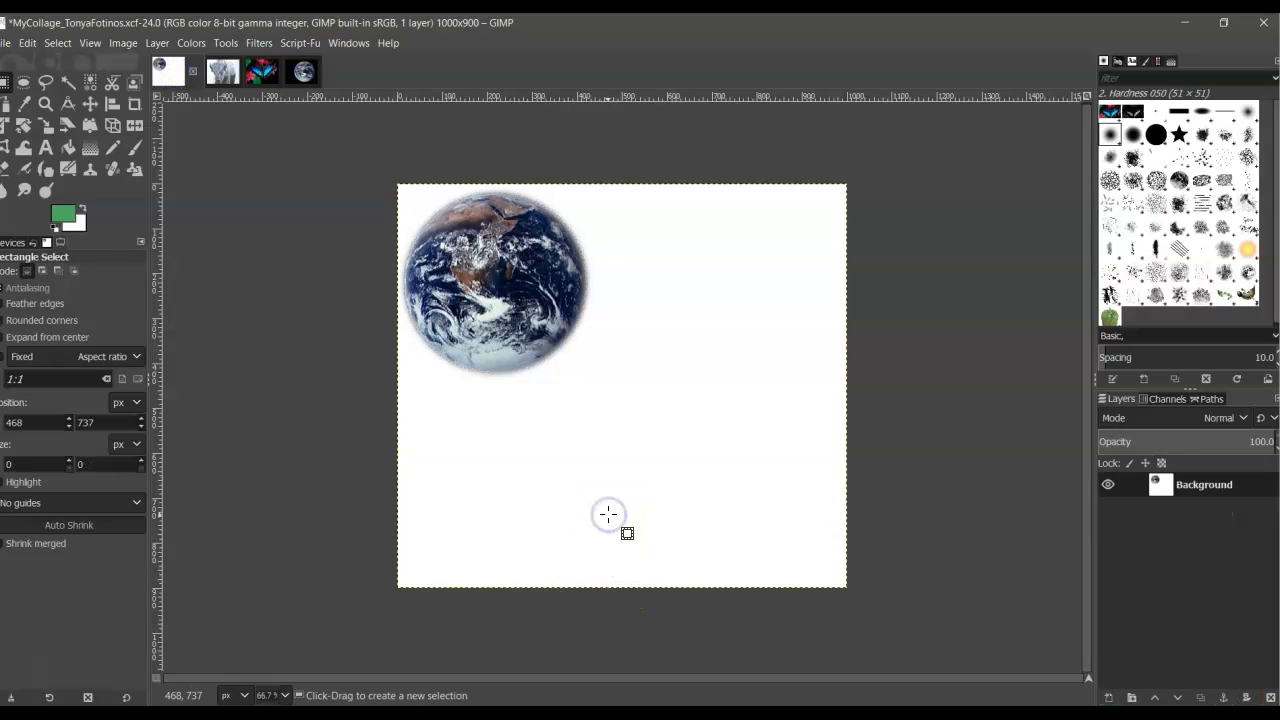
{"action": "left_click", "coordinate": [608, 514], "text": "ctrl"}
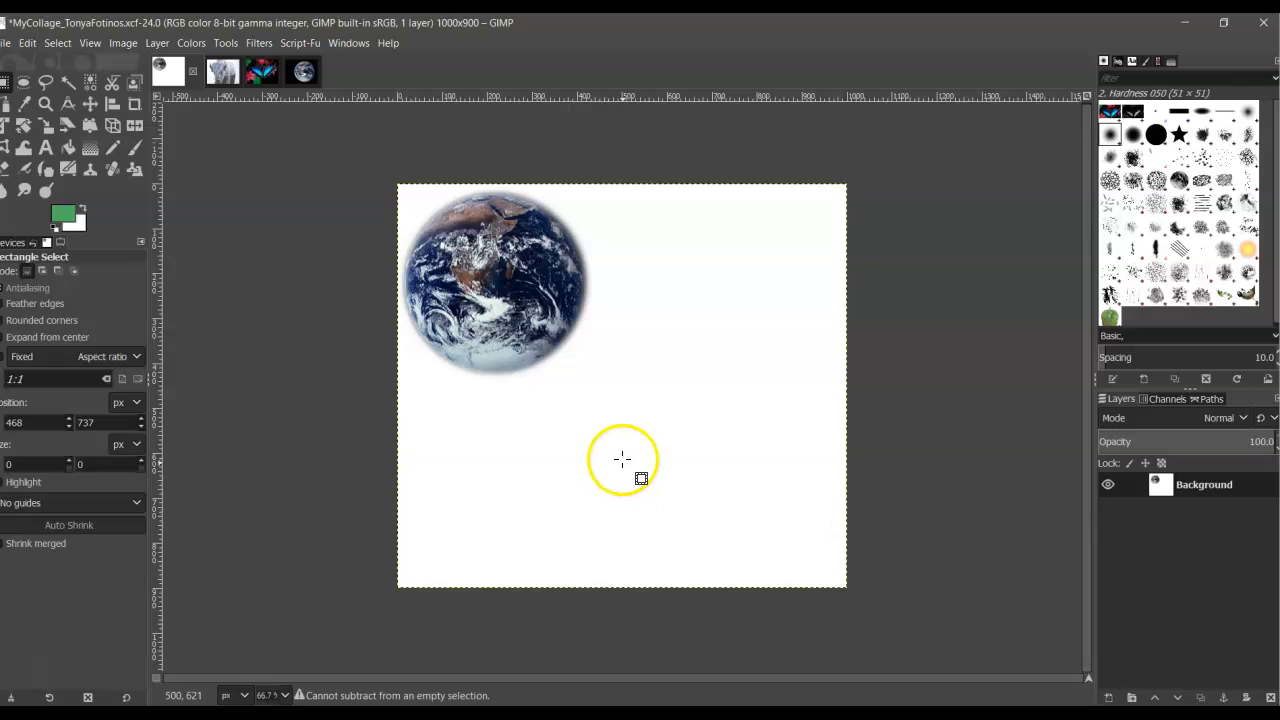
Copy the rectangular butterfly selection again and return to the collage image.
{"action": "left_click", "coordinate": [266, 75]}
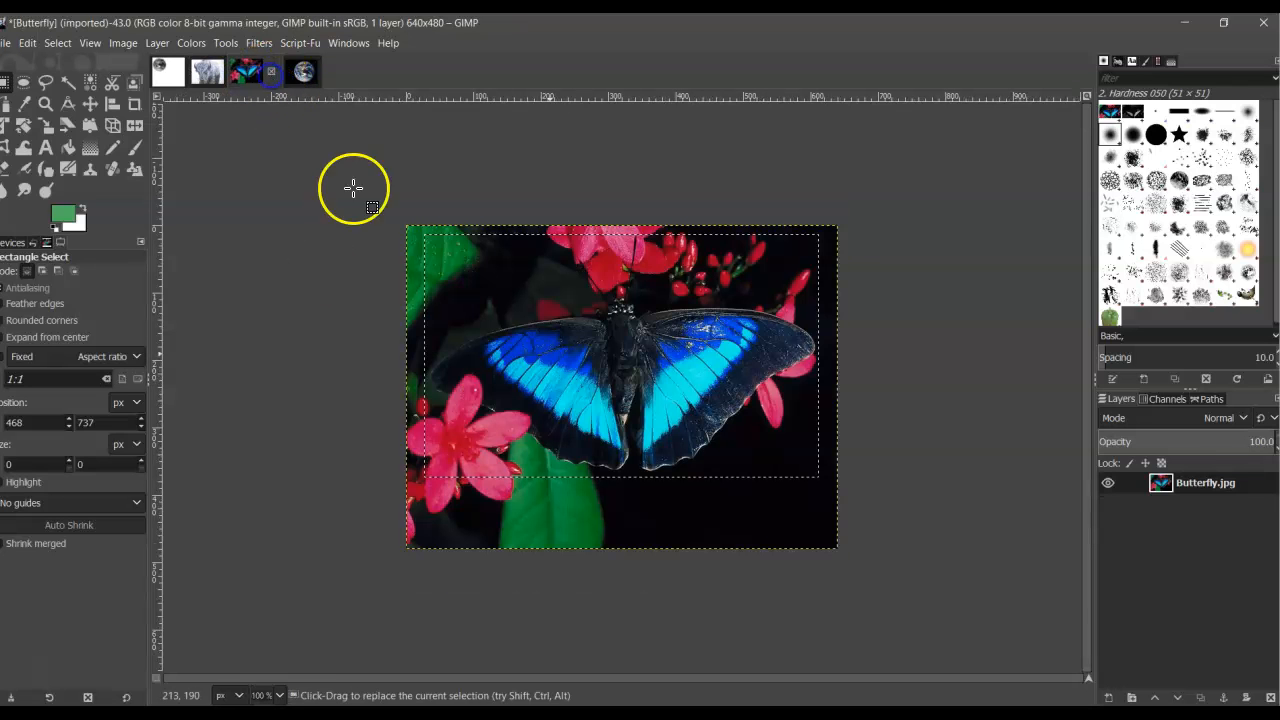
{"action": "key", "text": "ctrl+c"}
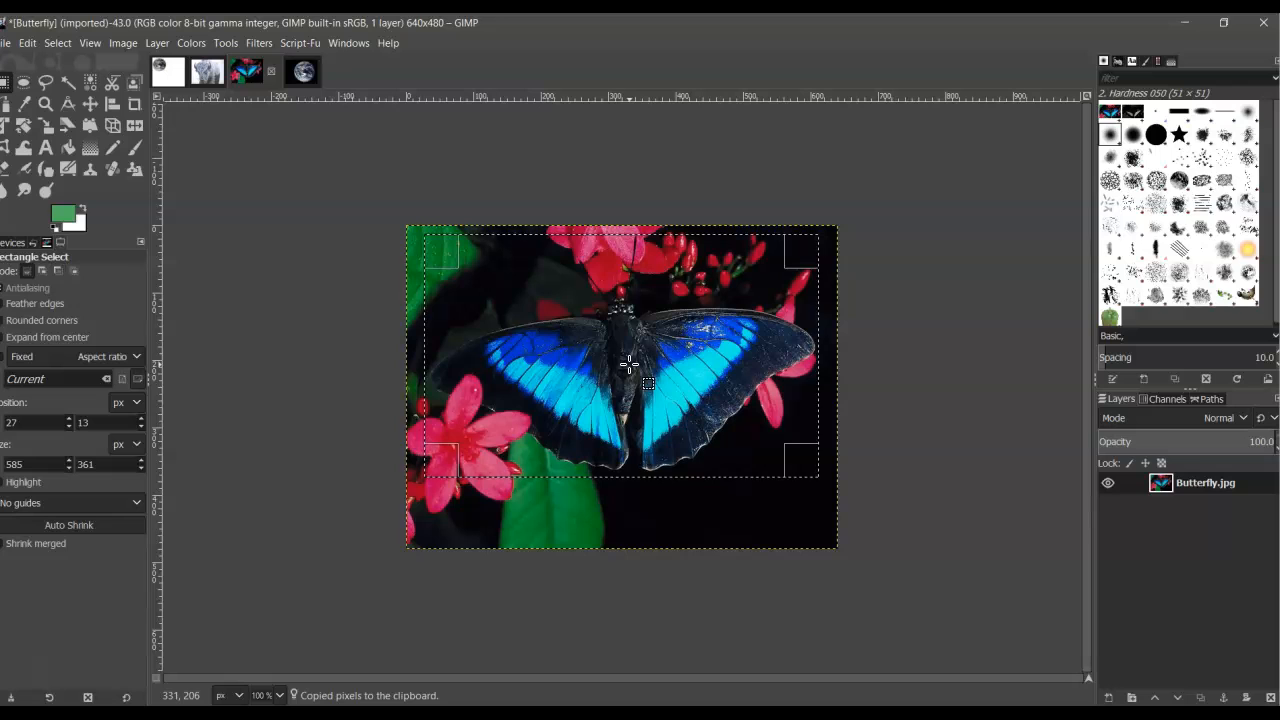
{"action": "left_click", "coordinate": [160, 72]}
{"action": "left_click", "coordinate": [736, 544]}
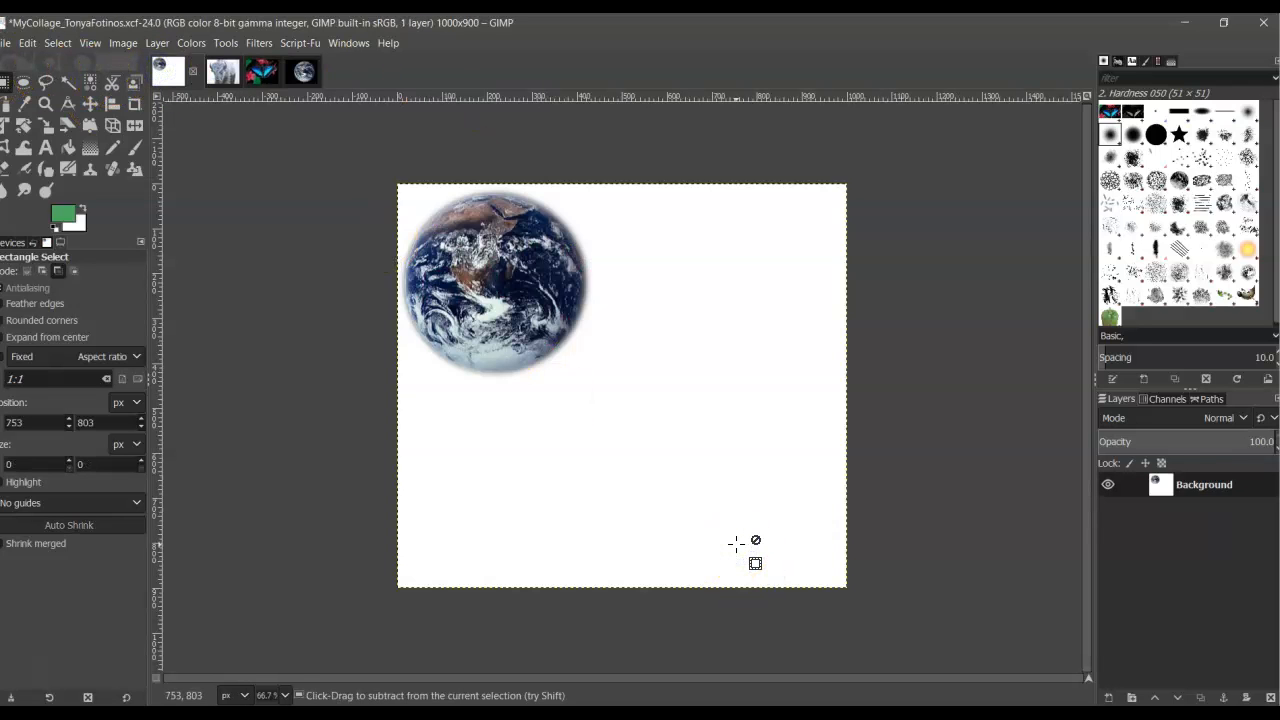
Paste the butterfly into the collage and move it to the lower-right area of the canvas.
{"action": "key", "text": "ctrl+v"}
{"action": "left_click", "coordinate": [700, 523]}
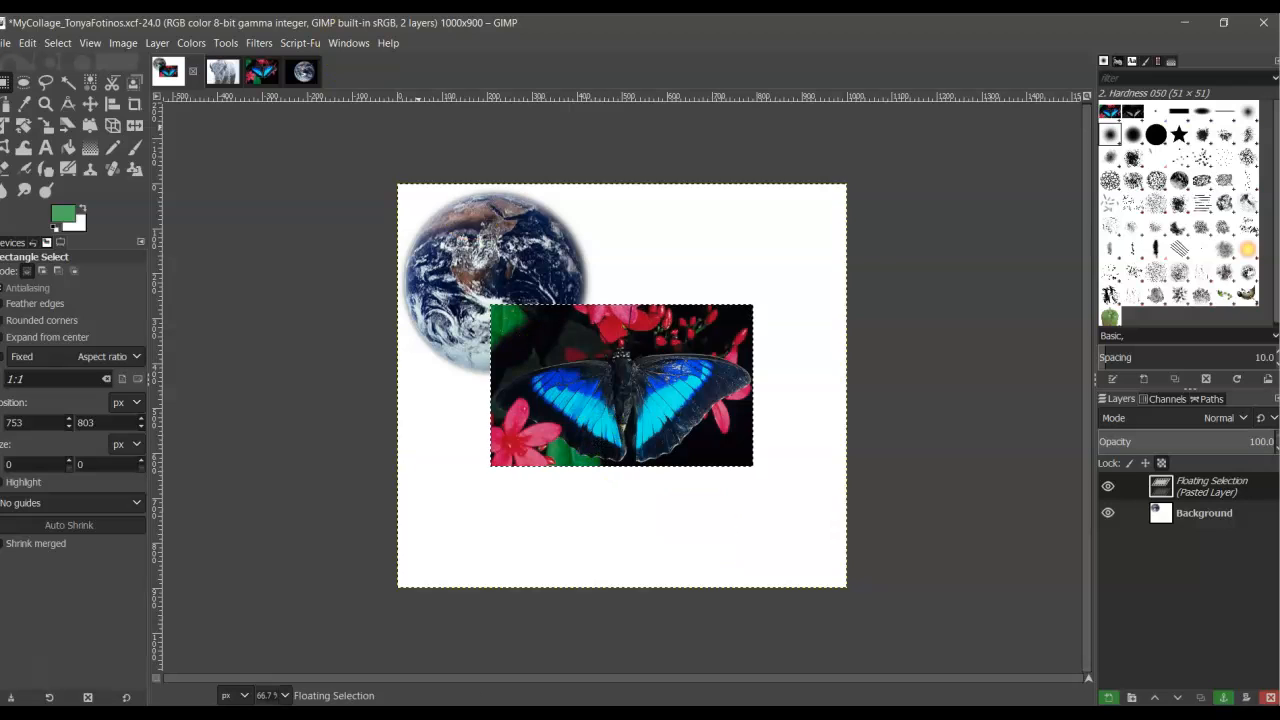
{"action": "left_click", "coordinate": [91, 105]}
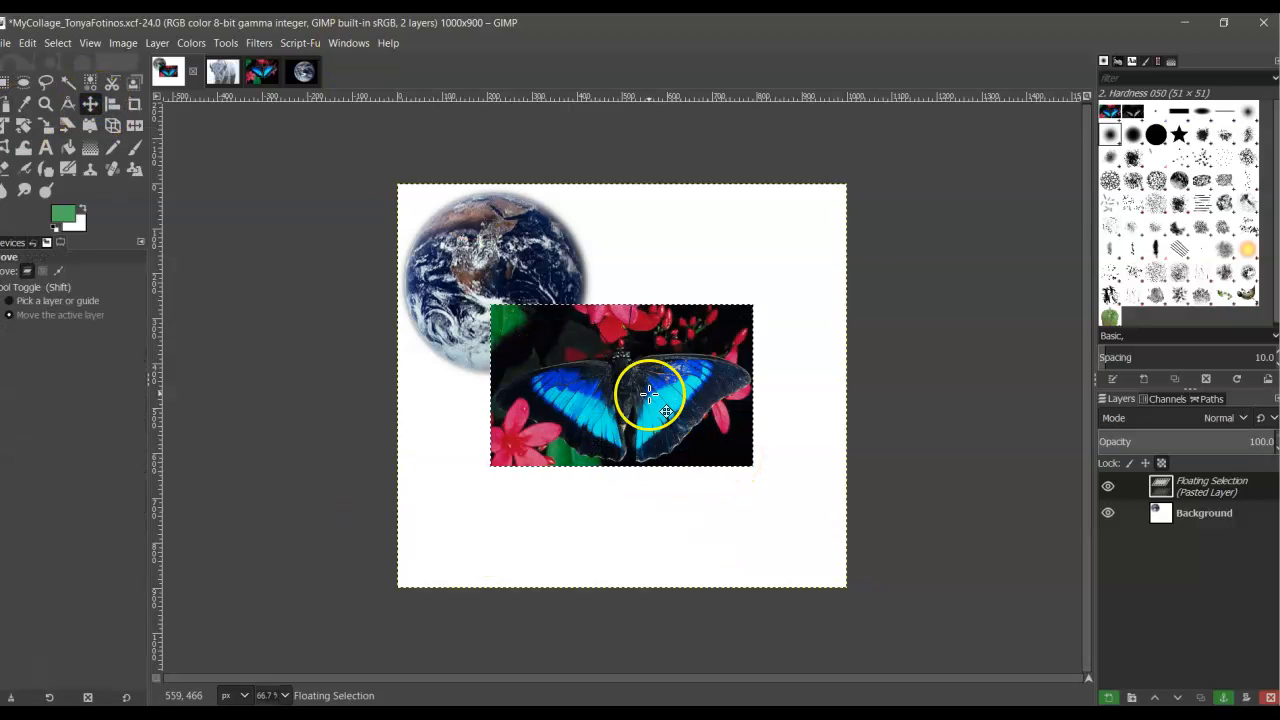
{"action": "left_click_drag", "start_coordinate": [628, 396], "coordinate": [698, 484]}
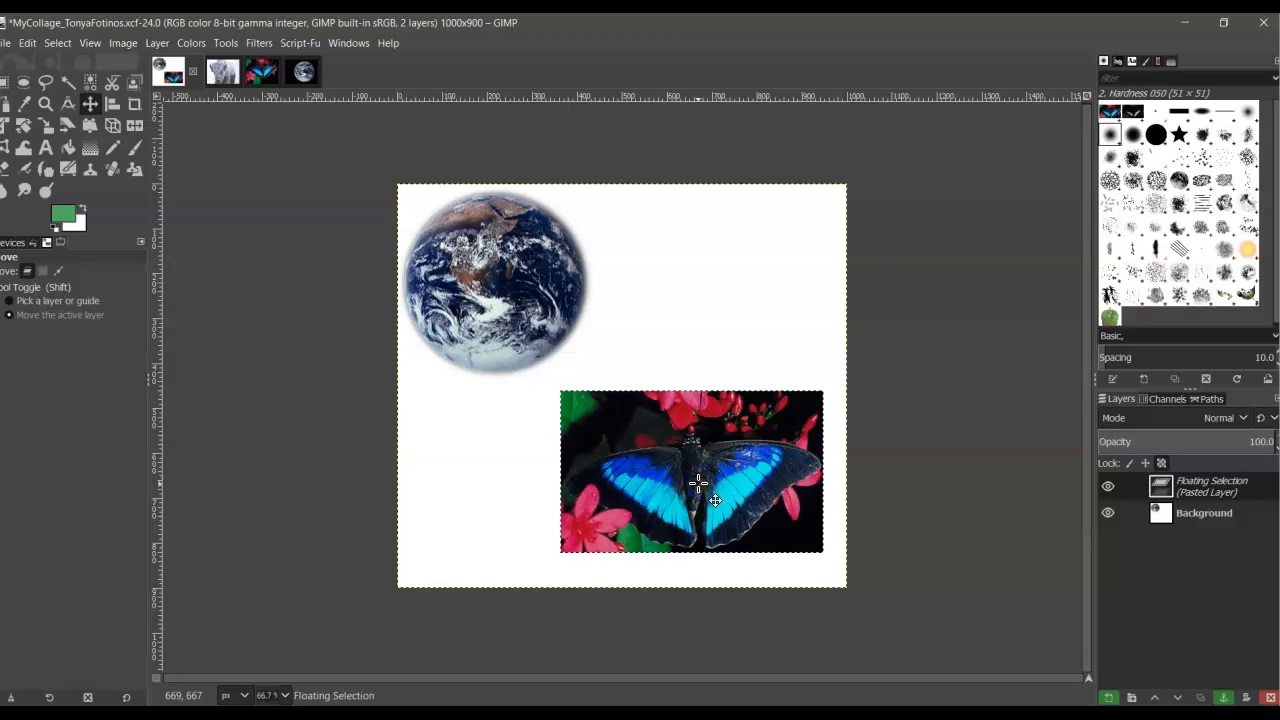
In the bison image, trace a freehand selection around the bison's head and horns with Free Select.
{"action": "left_click", "coordinate": [220, 71]}
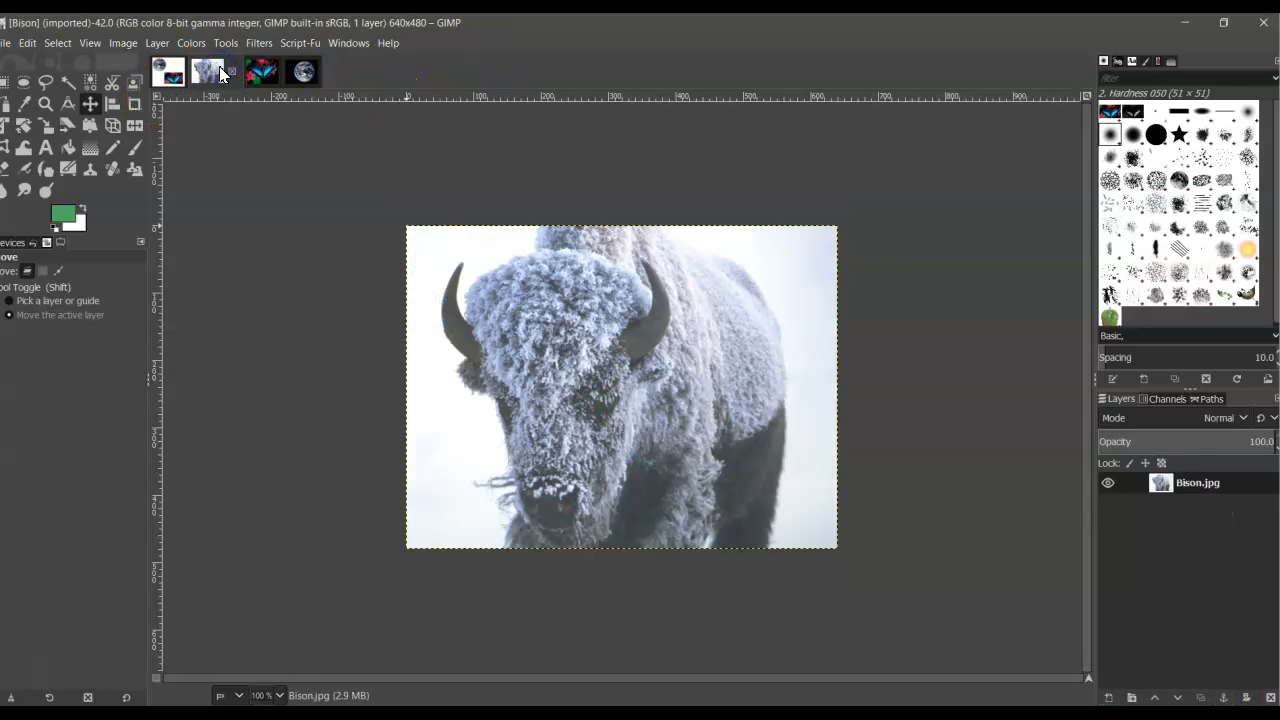
{"action": "left_click", "coordinate": [320, 274]}
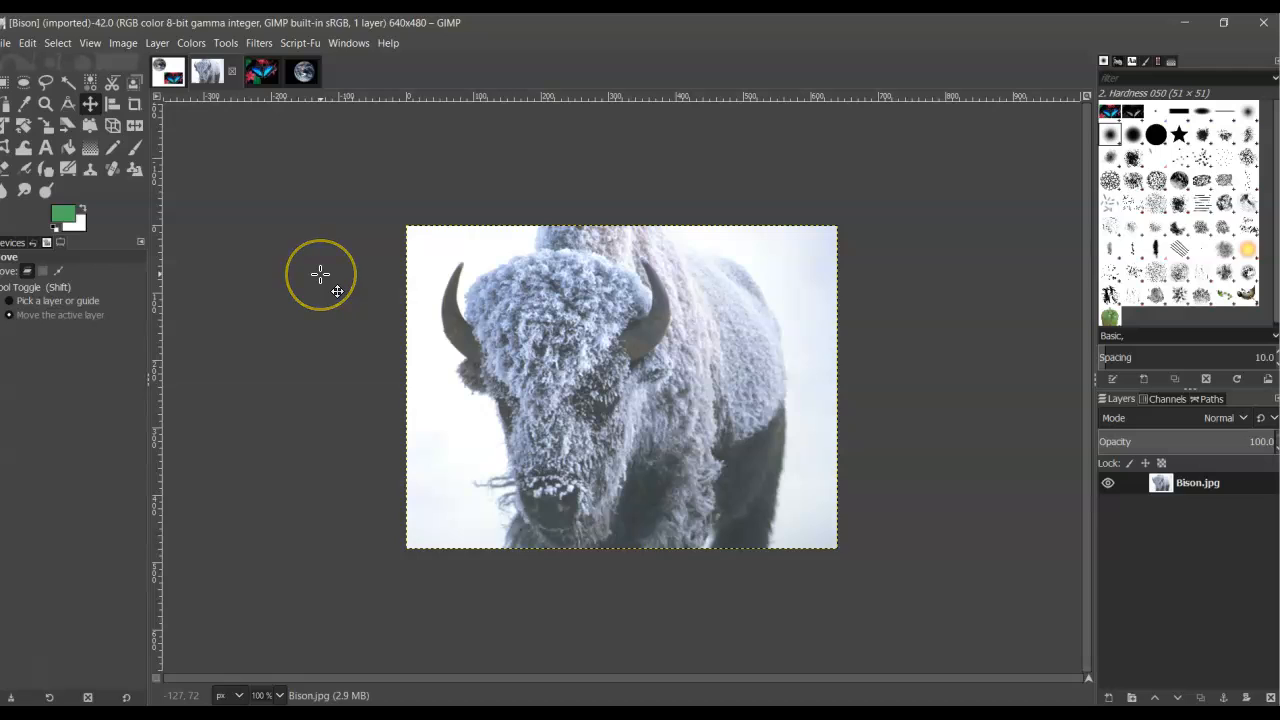
{"action": "left_click", "coordinate": [45, 86]}
{"action": "left_click", "coordinate": [460, 260]}
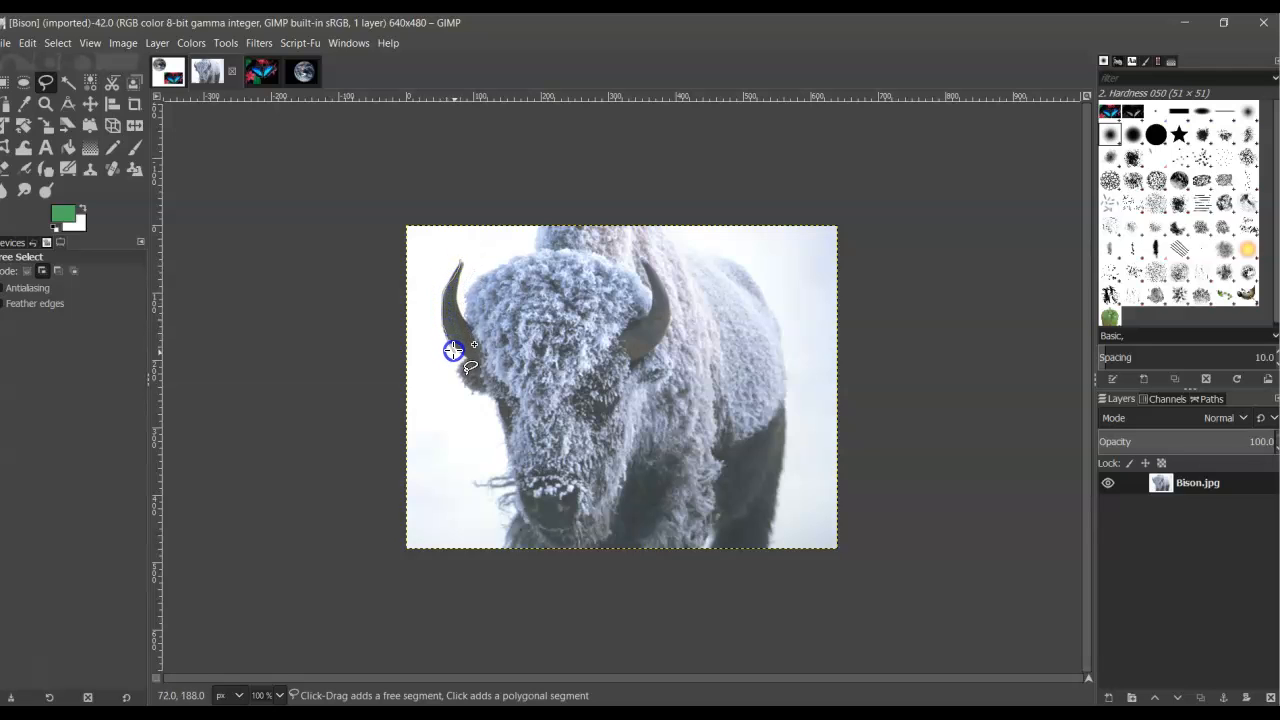
{"action": "mouse_move", "coordinate": [466, 359]}
{"action": "left_mouse_down"}
{"action": "mouse_move", "coordinate": [467, 388]}
{"action": "mouse_move", "coordinate": [496, 405]}
{"action": "mouse_move", "coordinate": [509, 489]}
{"action": "mouse_move", "coordinate": [535, 530]}
{"action": "mouse_move", "coordinate": [571, 546]}
{"action": "mouse_move", "coordinate": [620, 509]}
{"action": "mouse_move", "coordinate": [653, 393]}
{"action": "mouse_move", "coordinate": [686, 349]}
{"action": "mouse_move", "coordinate": [685, 313]}
{"action": "mouse_move", "coordinate": [663, 262]}
{"action": "mouse_move", "coordinate": [655, 294]}
{"action": "mouse_move", "coordinate": [554, 246]}
{"action": "mouse_move", "coordinate": [483, 277]}
{"action": "mouse_move", "coordinate": [462, 307]}
{"action": "mouse_move", "coordinate": [459, 261]}
{"action": "left_mouse_up"}
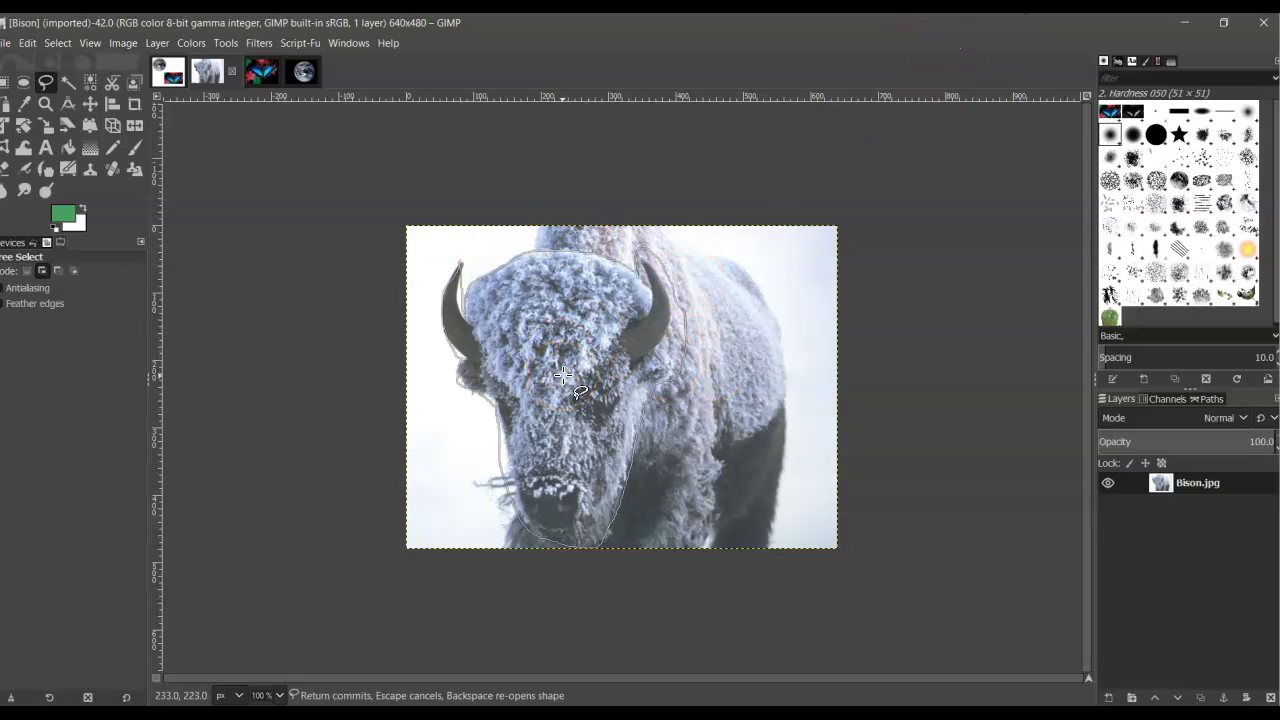
Copy from the bison image and anchor the floating butterfly onto the collage's background.
{"action": "left_click", "coordinate": [537, 340]}
{"action": "key", "text": "ctrl+c"}
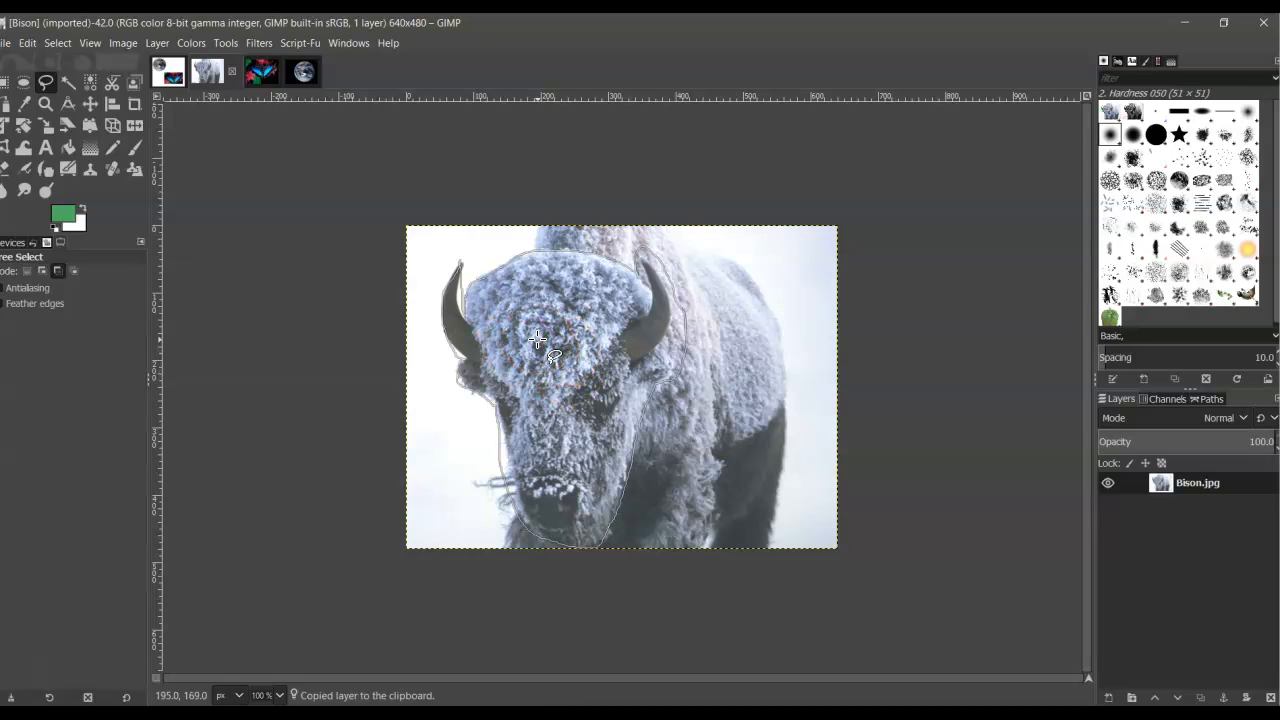
{"action": "left_click", "coordinate": [177, 75]}
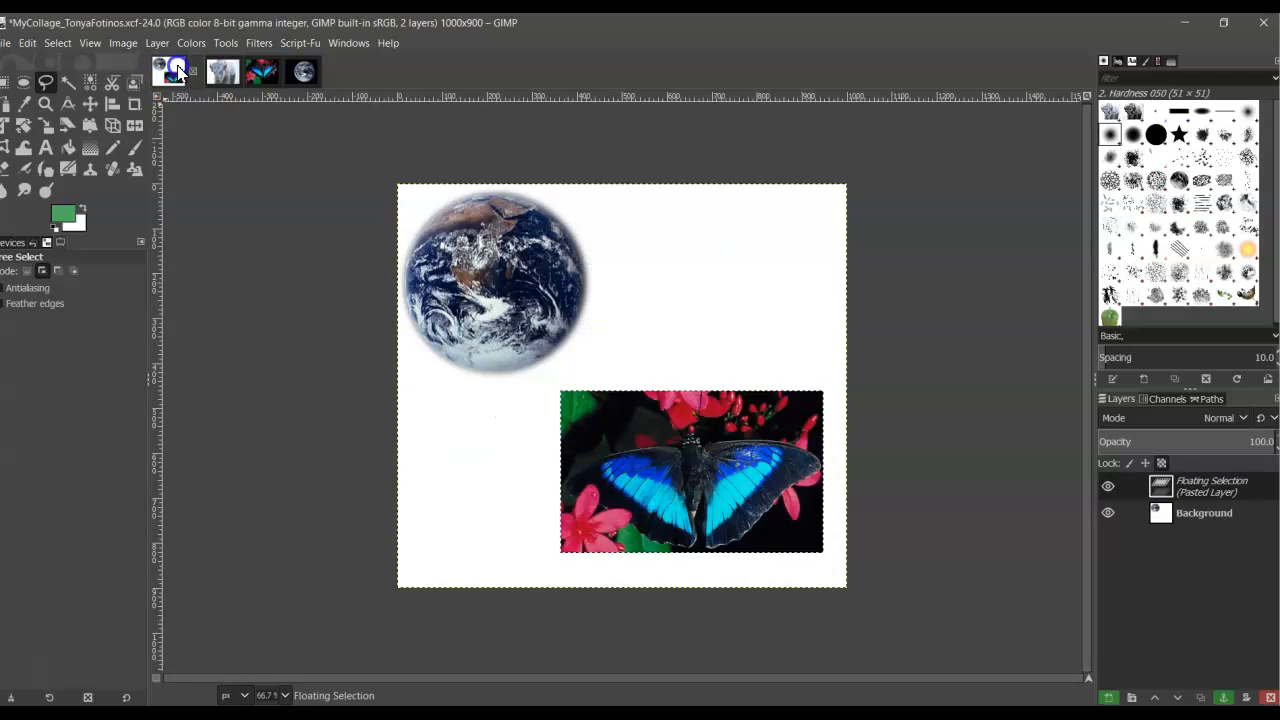
{"action": "left_click", "coordinate": [706, 320]}
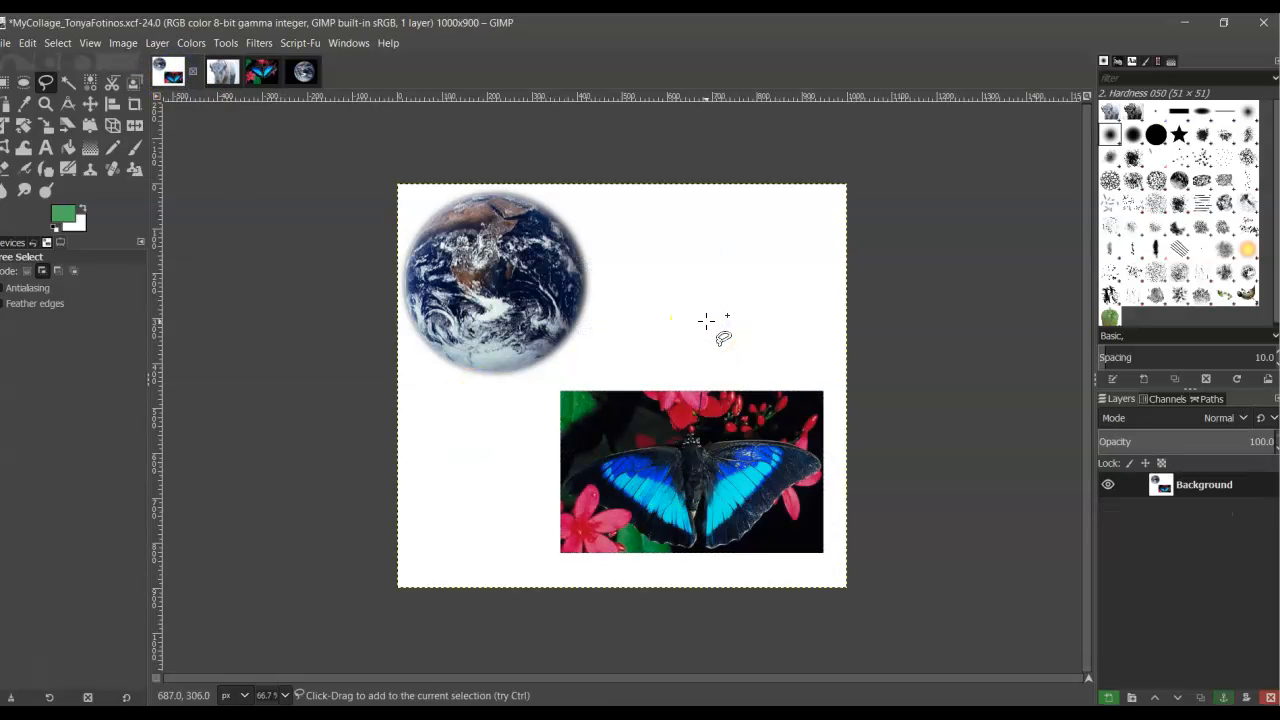
Try to paste the copied bison into the collage, and undo that paste.
{"action": "left_click", "coordinate": [695, 322]}
{"action": "key", "text": "ctrl+v"}
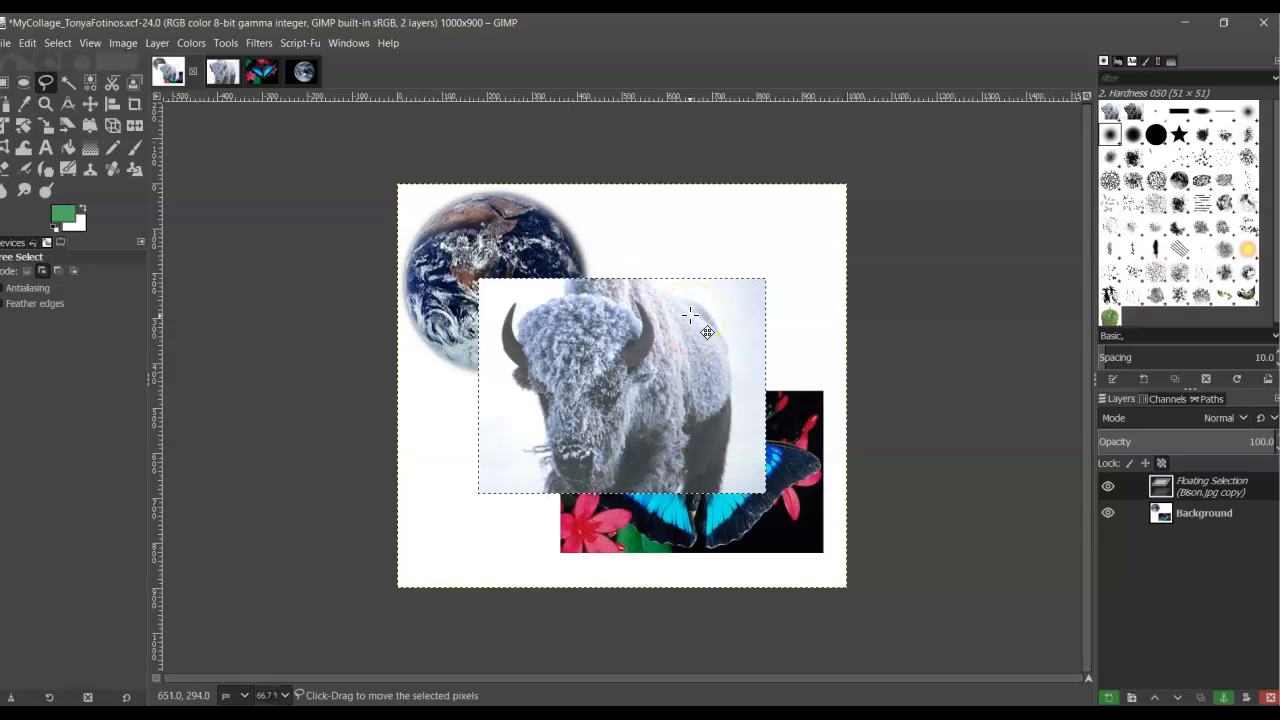
{"action": "left_click", "coordinate": [27, 43]}
{"action": "left_click", "coordinate": [61, 64]}
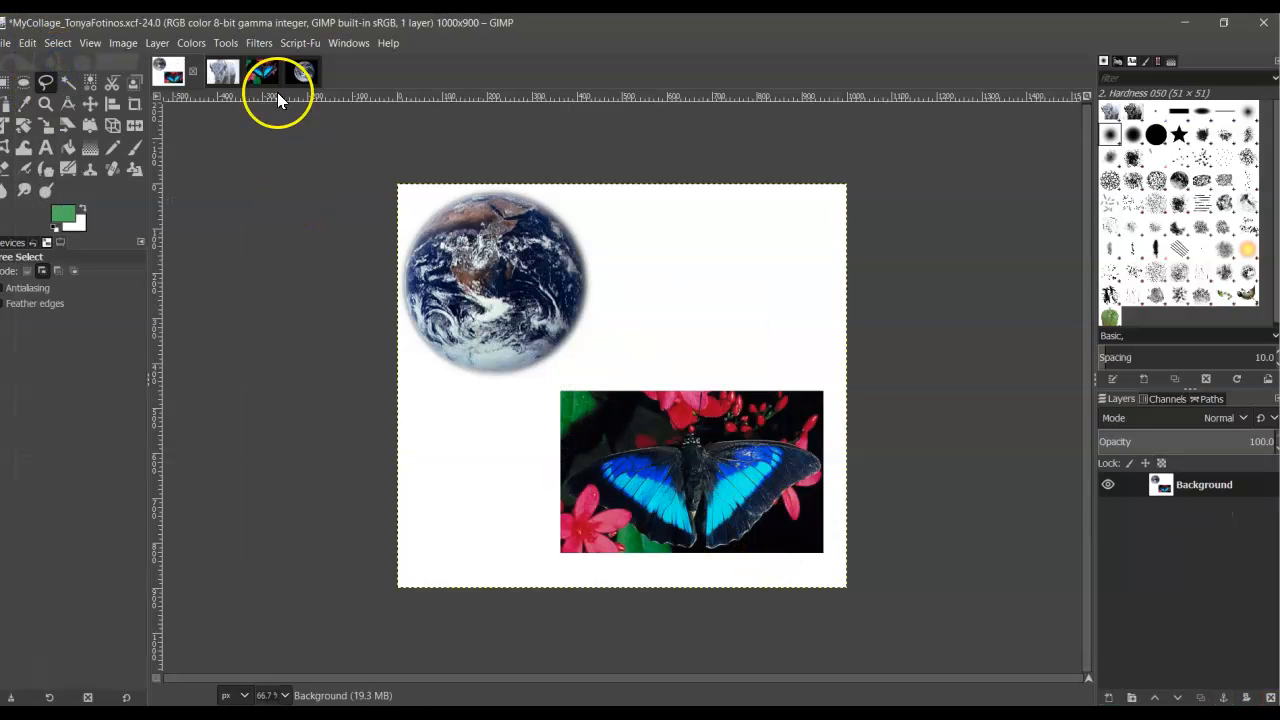
Undo the freehand selection in the bison image and choose the Rectangle Select tool.
{"action": "left_click", "coordinate": [225, 75]}
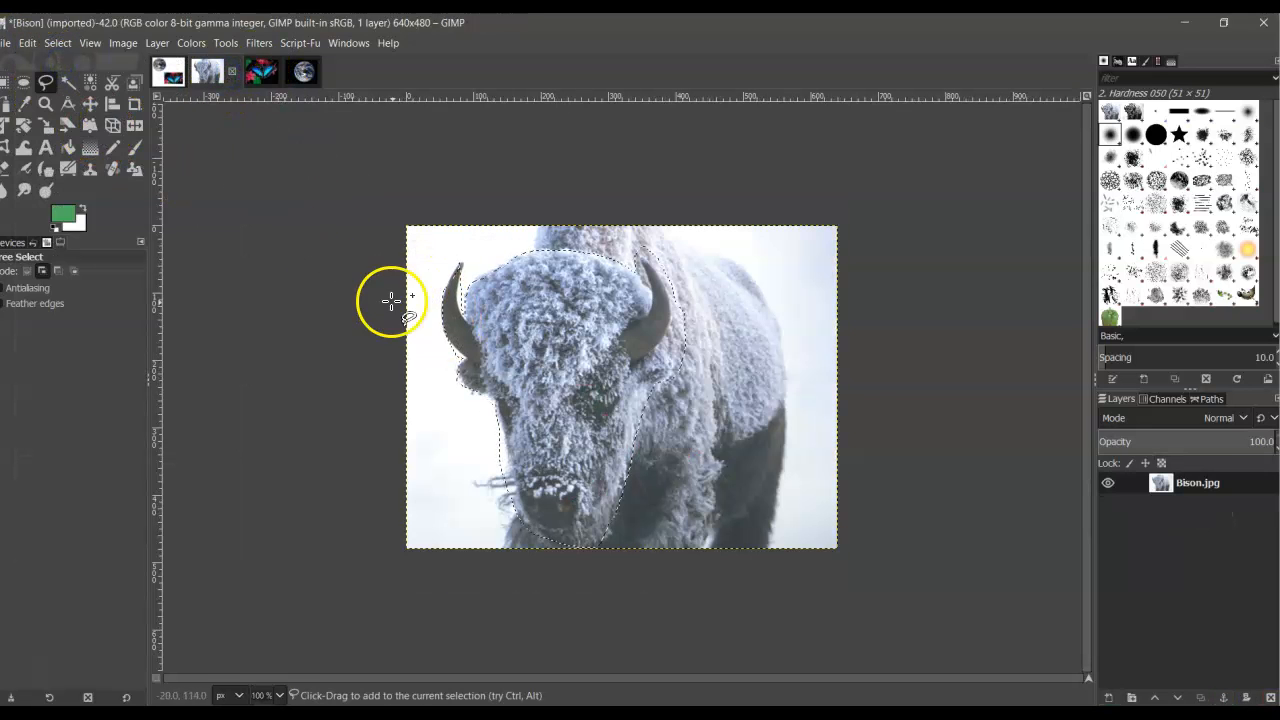
{"action": "left_click", "coordinate": [33, 45]}
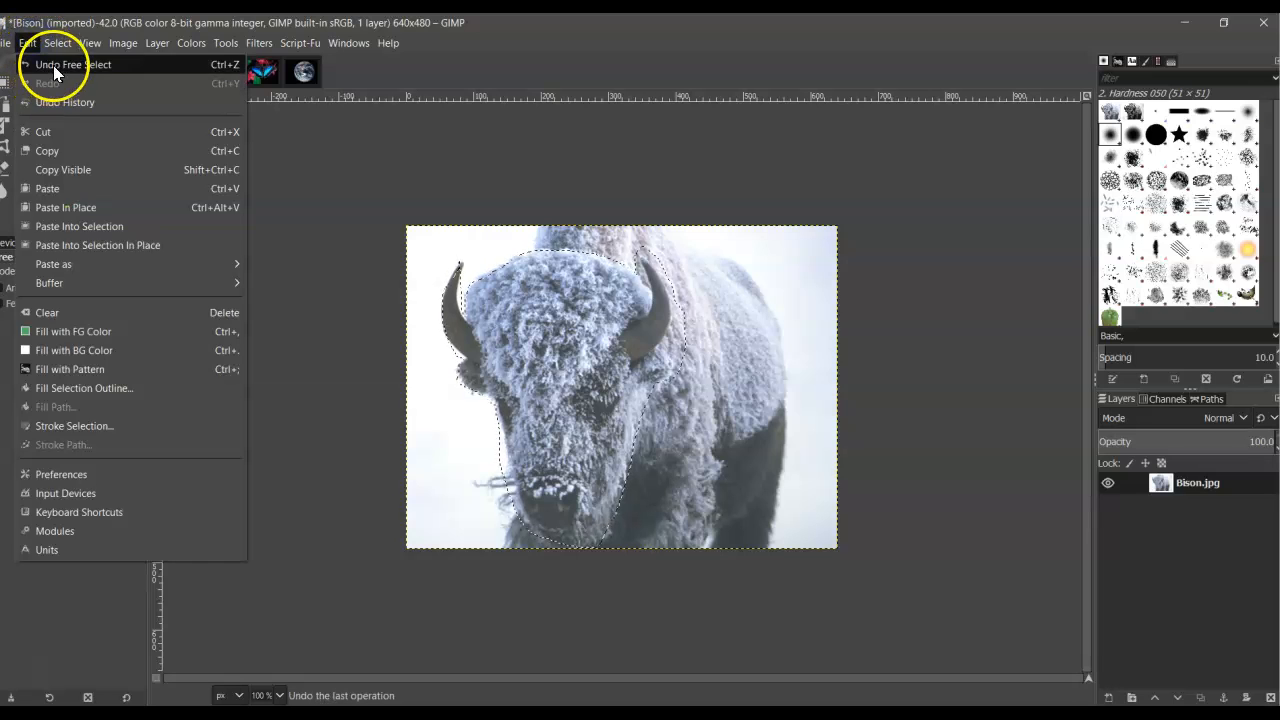
{"action": "left_click", "coordinate": [53, 65]}
{"action": "left_click", "coordinate": [5, 82]}
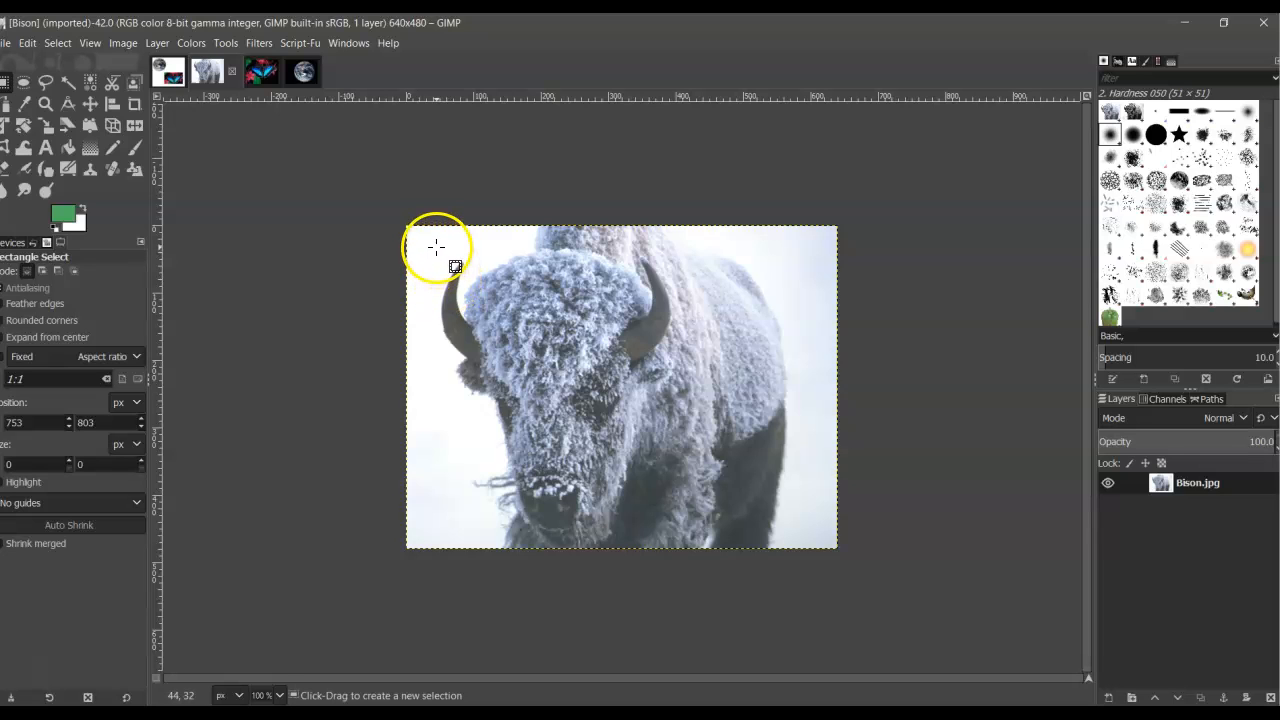
{"action": "left_click_drag", "start_coordinate": [436, 247], "coordinate": [678, 549]}
{"action": "left_click_drag", "start_coordinate": [445, 533], "coordinate": [448, 533]}
{"action": "left_click", "coordinate": [682, 549]}
{"action": "left_click", "coordinate": [582, 405]}
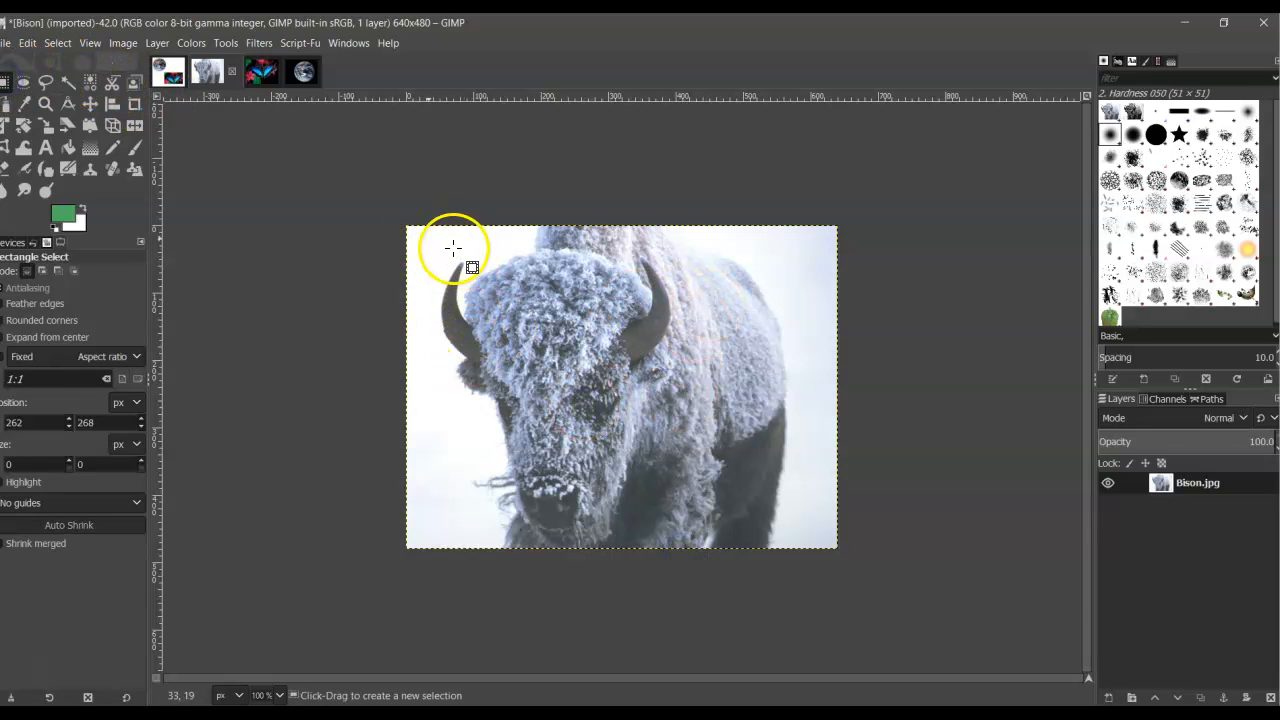
Draw a rectangular selection of about 347 by 440 px around the bison's head and horns, and copy it.
{"action": "left_click_drag", "start_coordinate": [441, 251], "coordinate": [672, 544]}
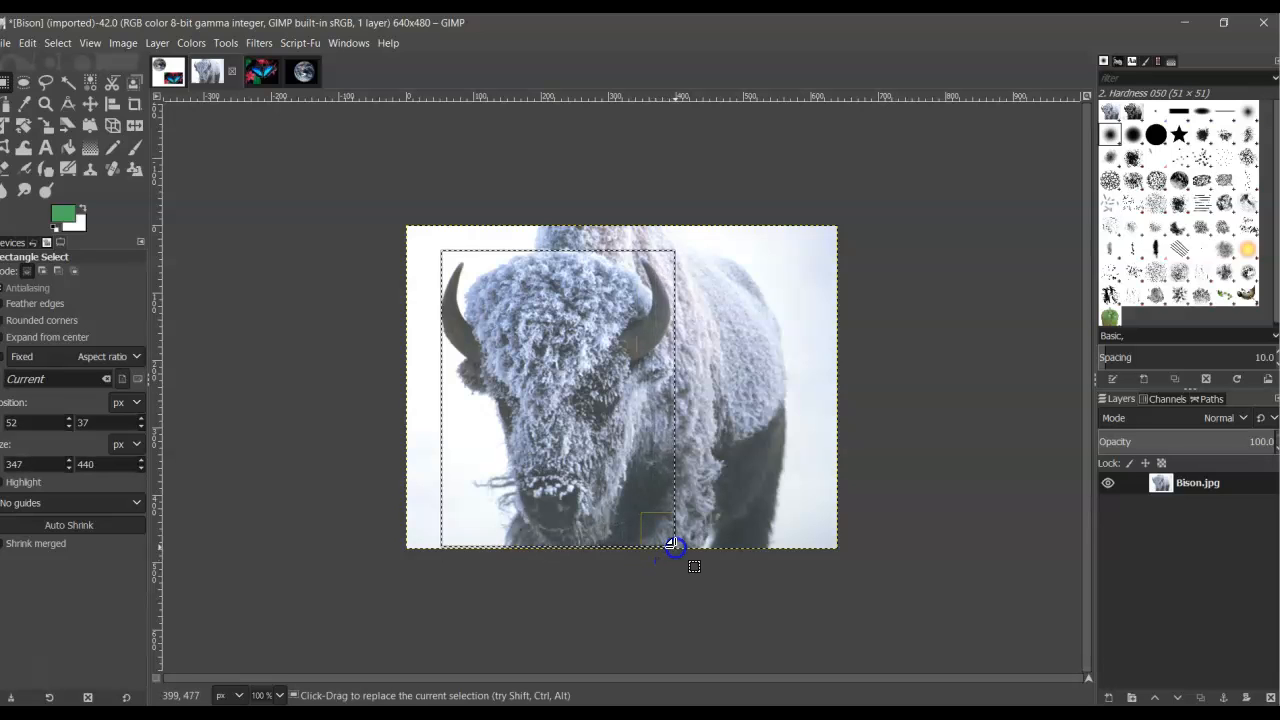
{"action": "left_click", "coordinate": [581, 390]}
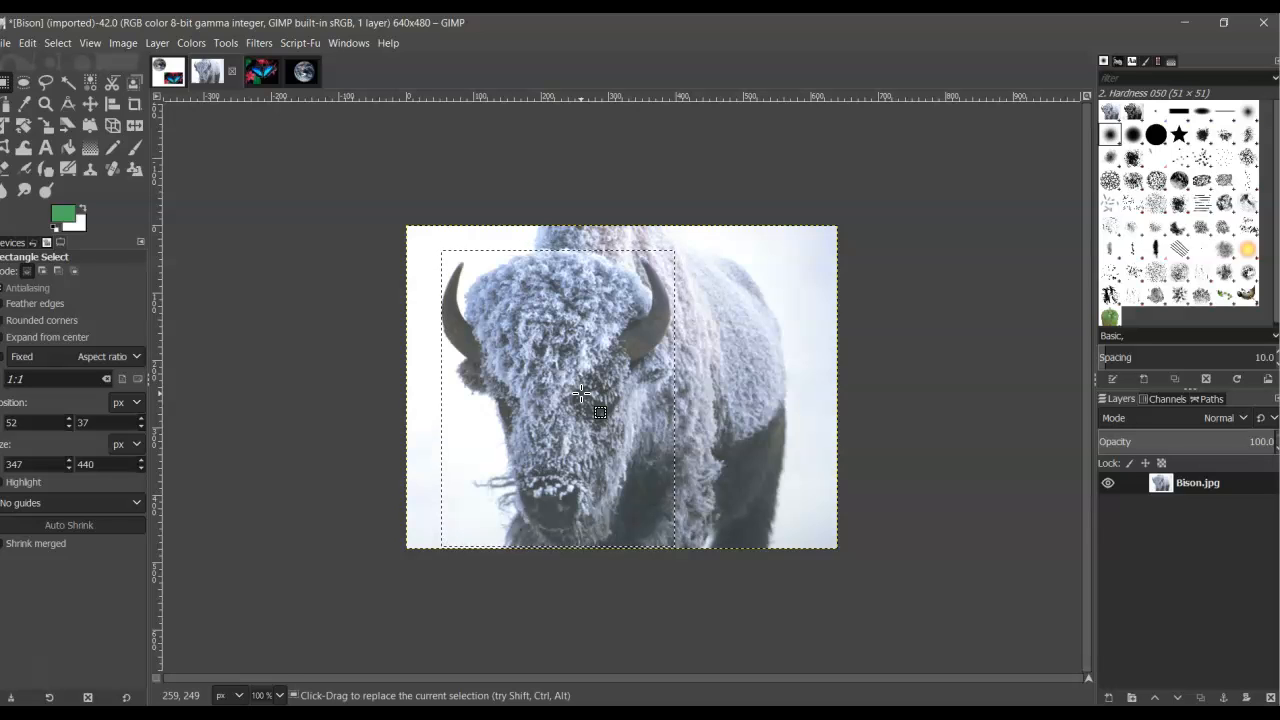
{"action": "key", "text": "ctrl+c"}
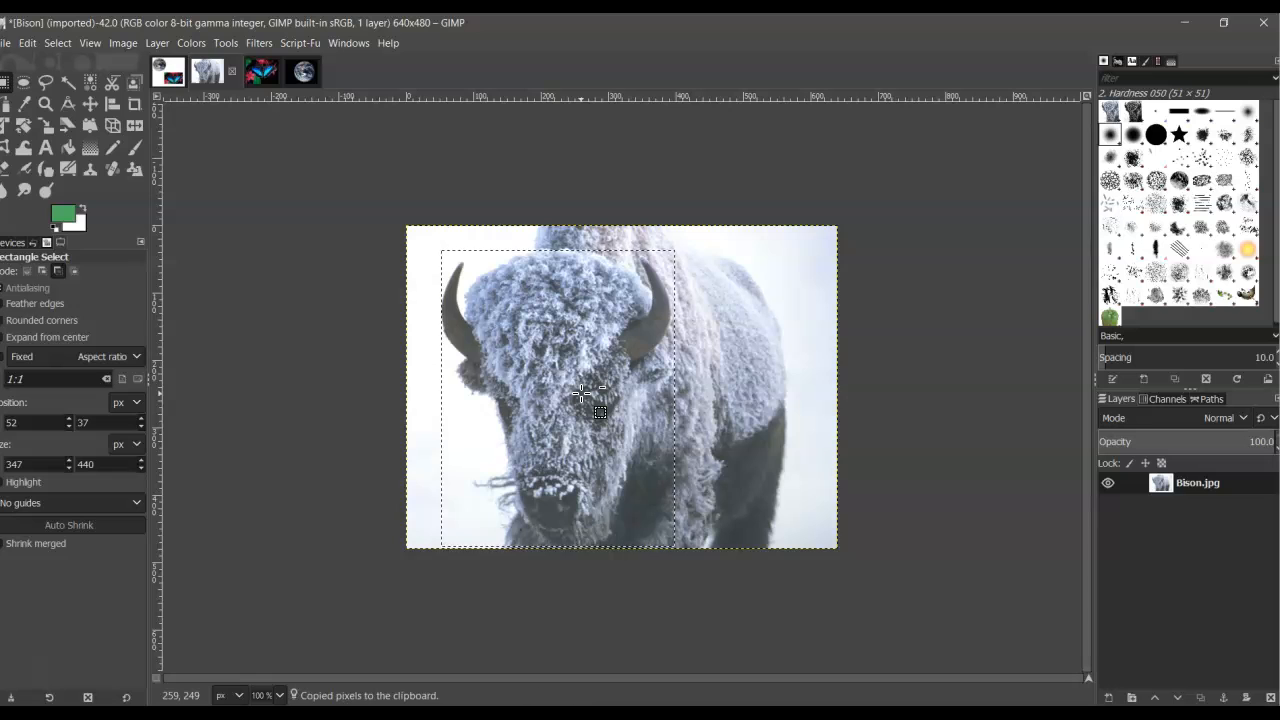
Paste the copied bison into the collage and move it to the white area right of the Earth, just above the butterfly.
{"action": "left_click", "coordinate": [183, 70]}
{"action": "left_click", "coordinate": [722, 352]}
{"action": "key", "text": "ctrl+v"}
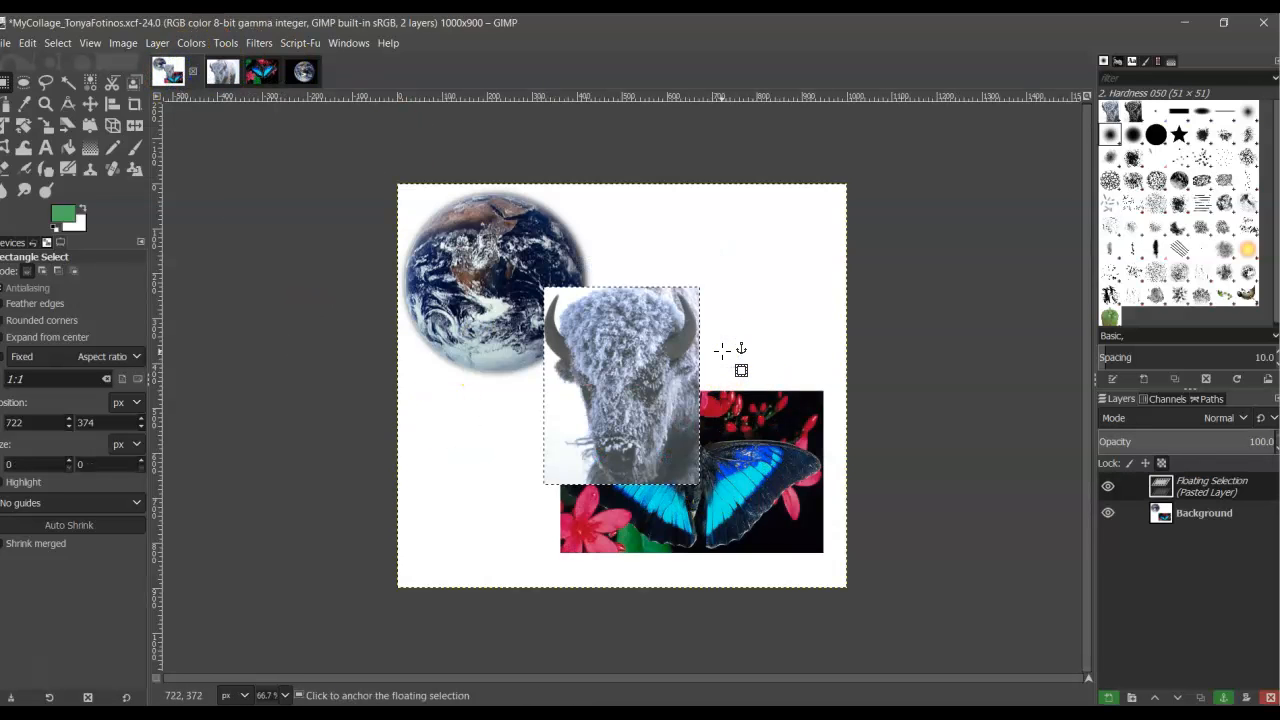
{"action": "left_click", "coordinate": [90, 103]}
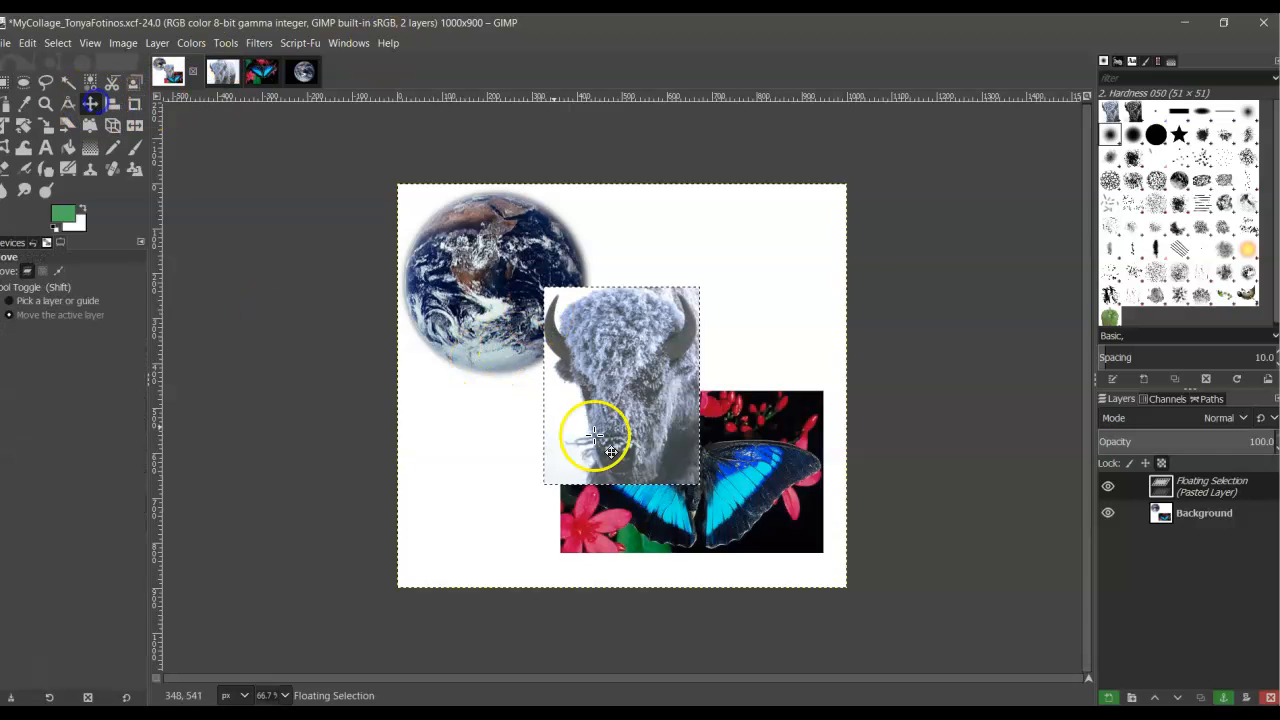
{"action": "left_click_drag", "start_coordinate": [646, 386], "coordinate": [746, 292]}
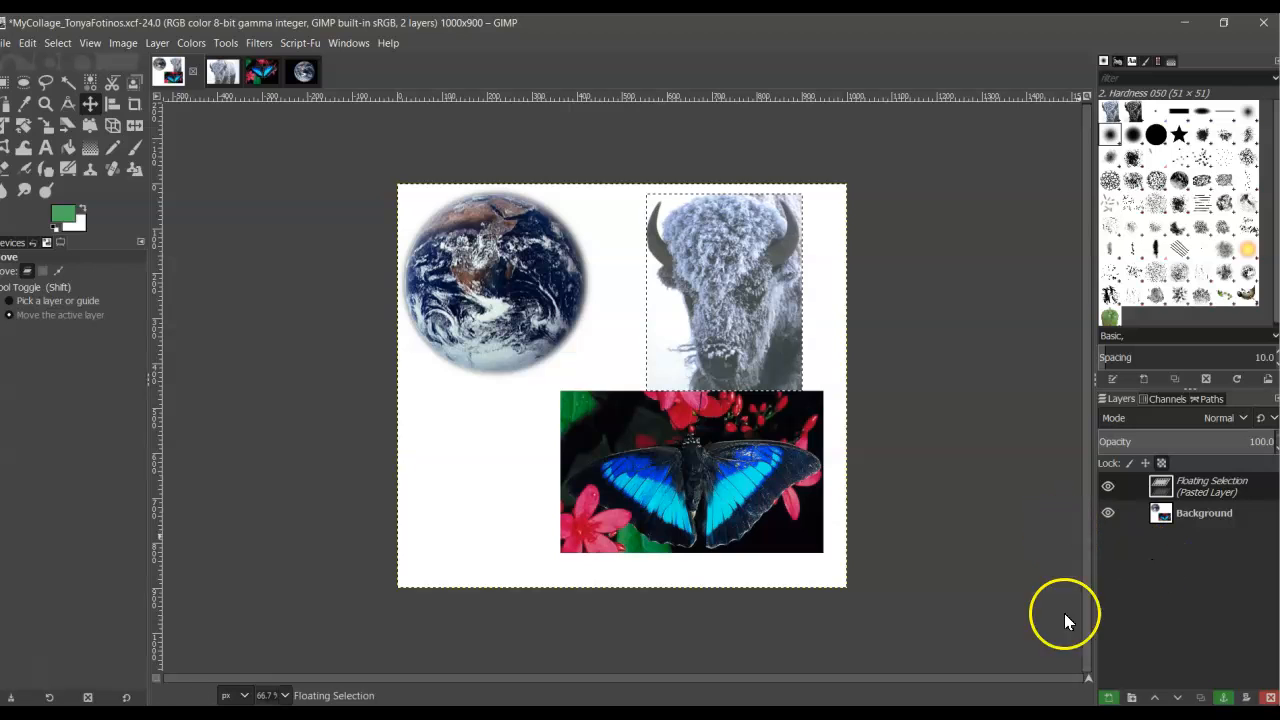
Save the collage over its existing XCF file in the Unit_8 folder, replacing the earlier version.
{"action": "left_click", "coordinate": [8, 43]}
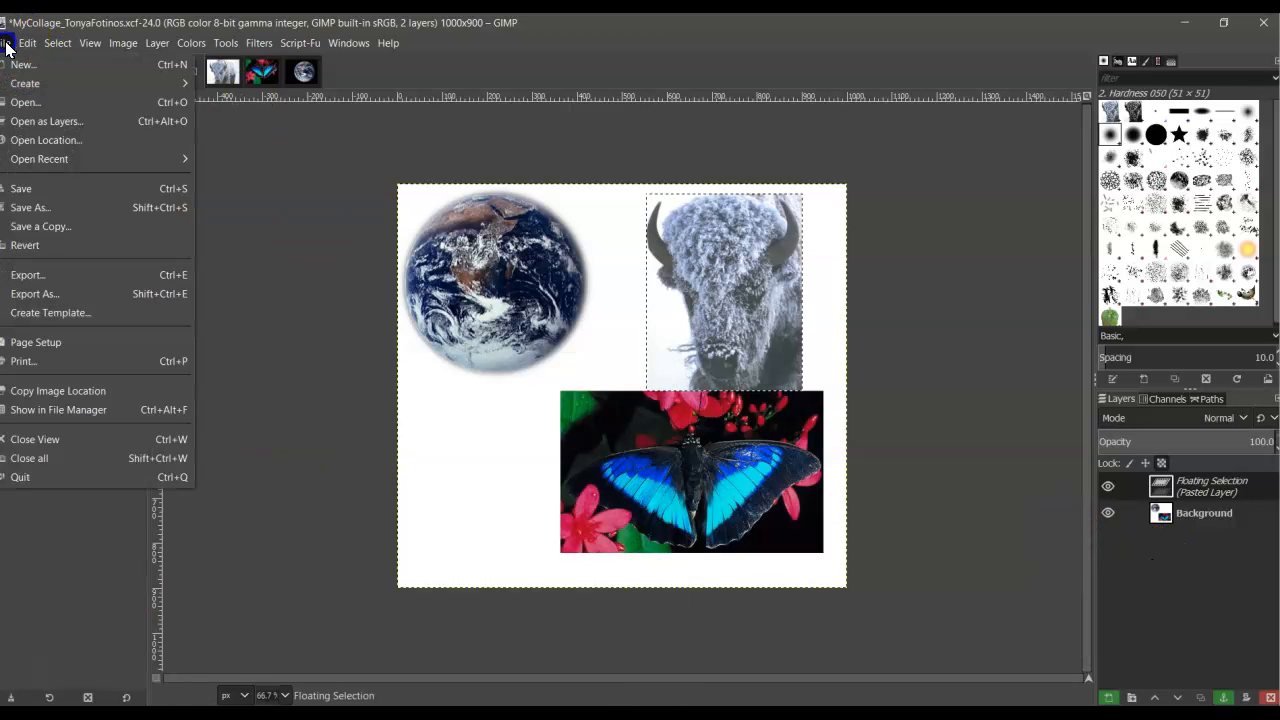
{"action": "left_click", "coordinate": [40, 207]}
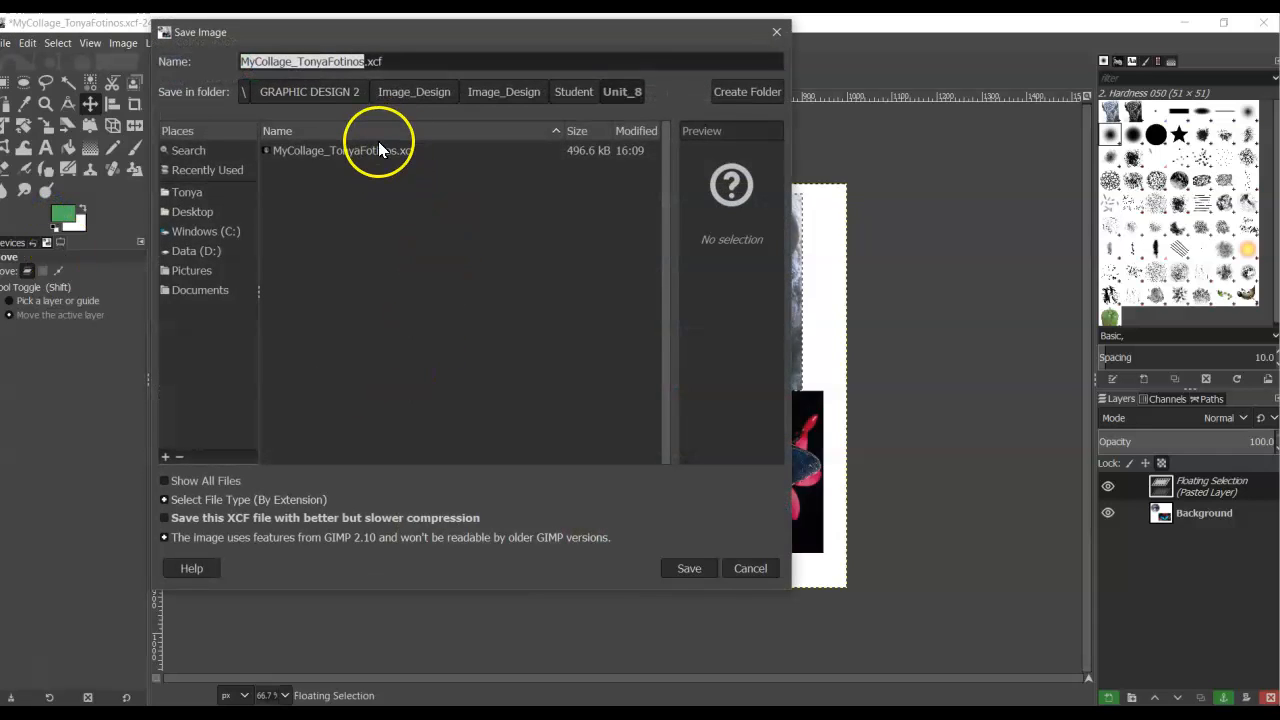
{"action": "left_click", "coordinate": [362, 151]}
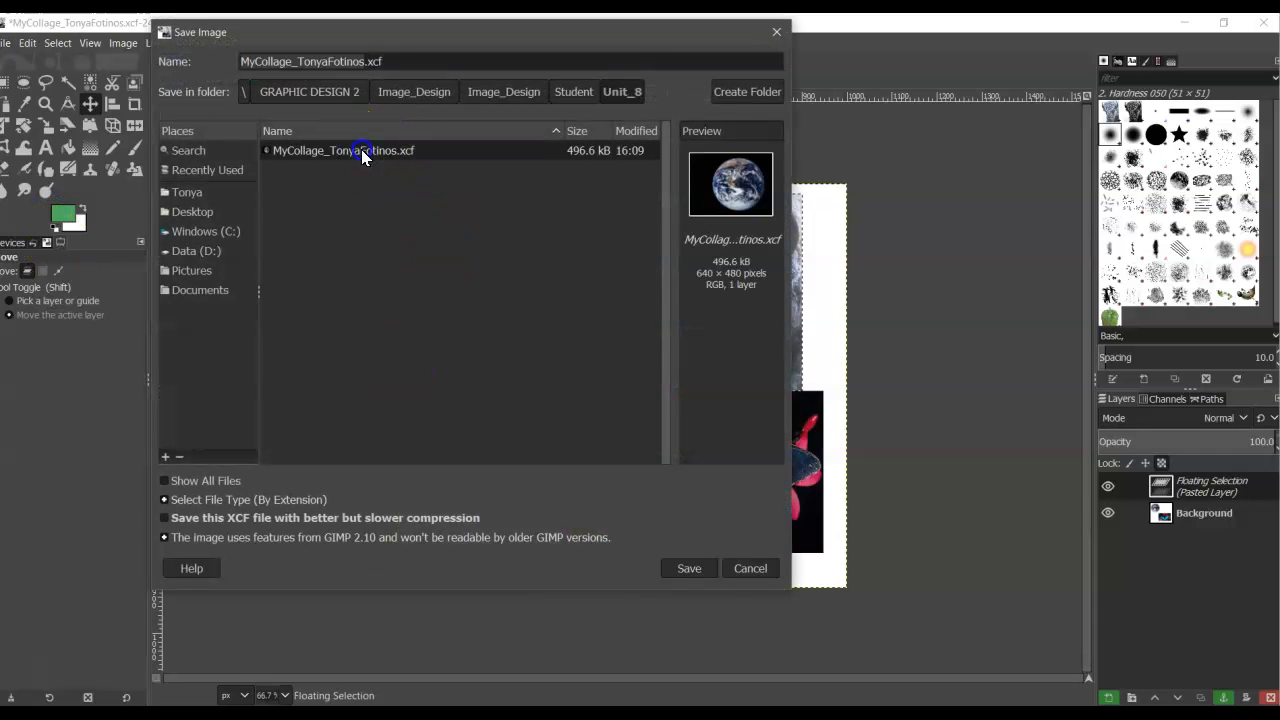
{"action": "left_click", "coordinate": [700, 567]}
{"action": "left_click", "coordinate": [549, 381]}
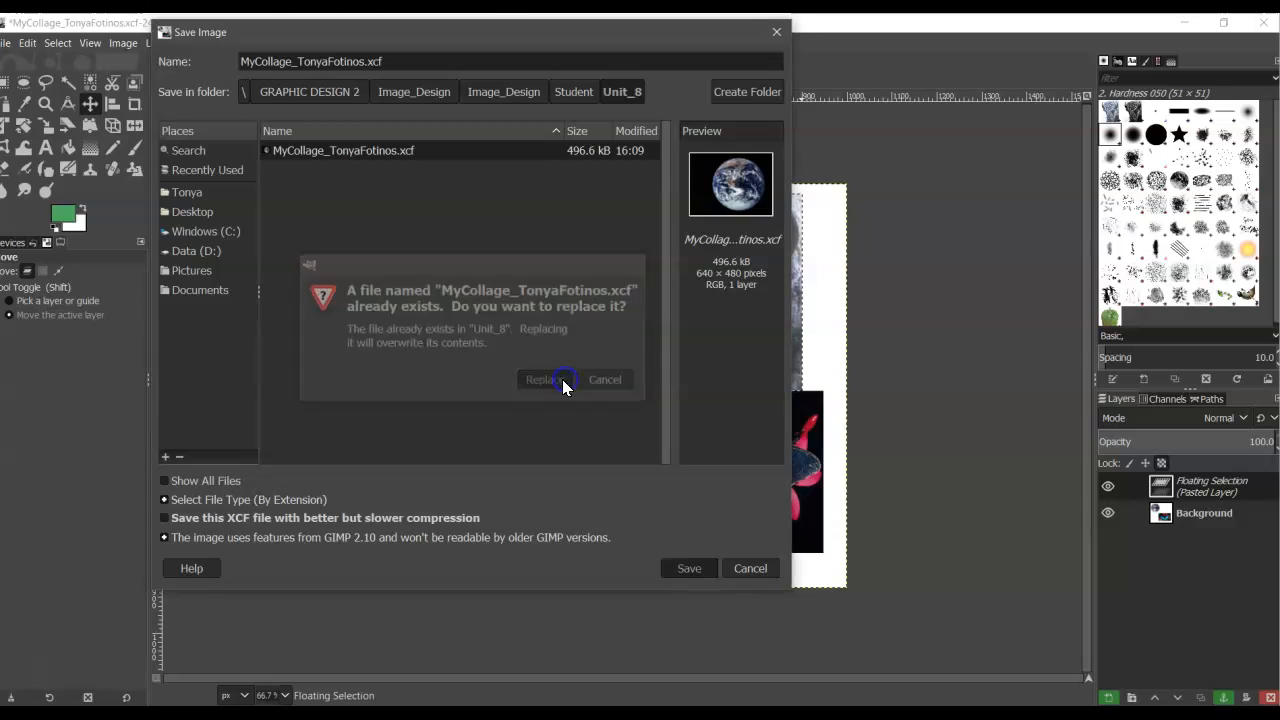